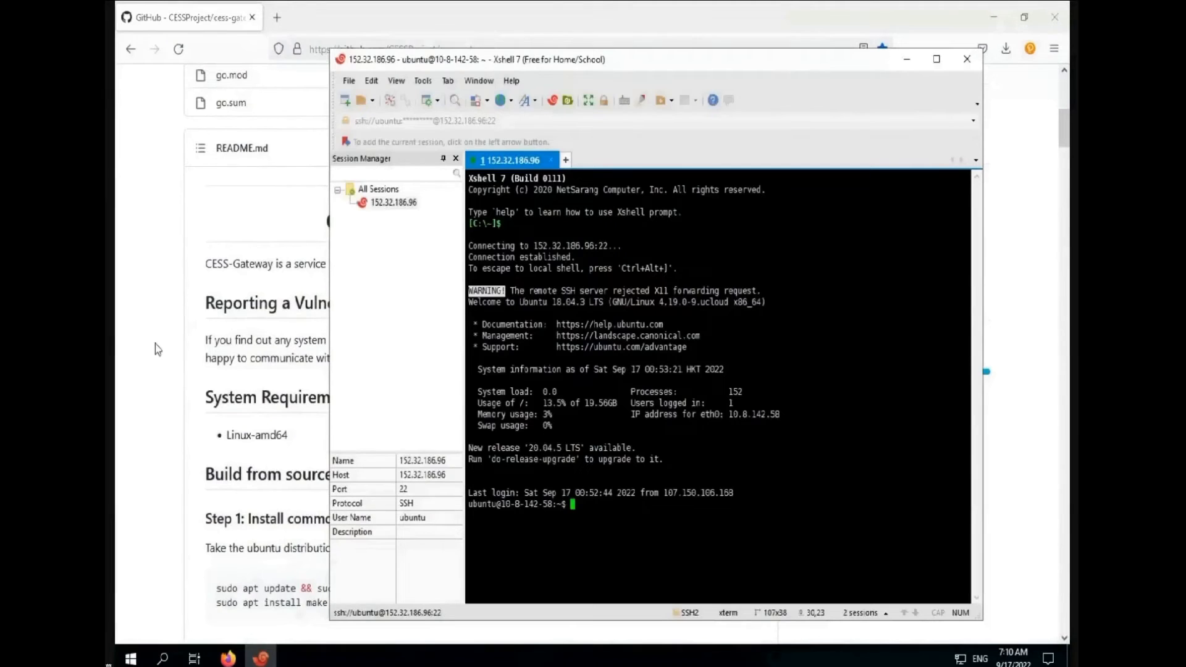
Become root and update the package lists with apt update
key(Return)
click(155, 343)
scroll(262, 374, down, 3)
drag(381, 360, 212, 361)
key(ctrl+c)
click(260, 658)
right_click(659, 529)
click(680, 154)
key(Return)
Install git and curl with apt install
click(232, 377)
drag(216, 374, 520, 376)
click(264, 659)
right_click(658, 586)
click(688, 320)
key(Return)
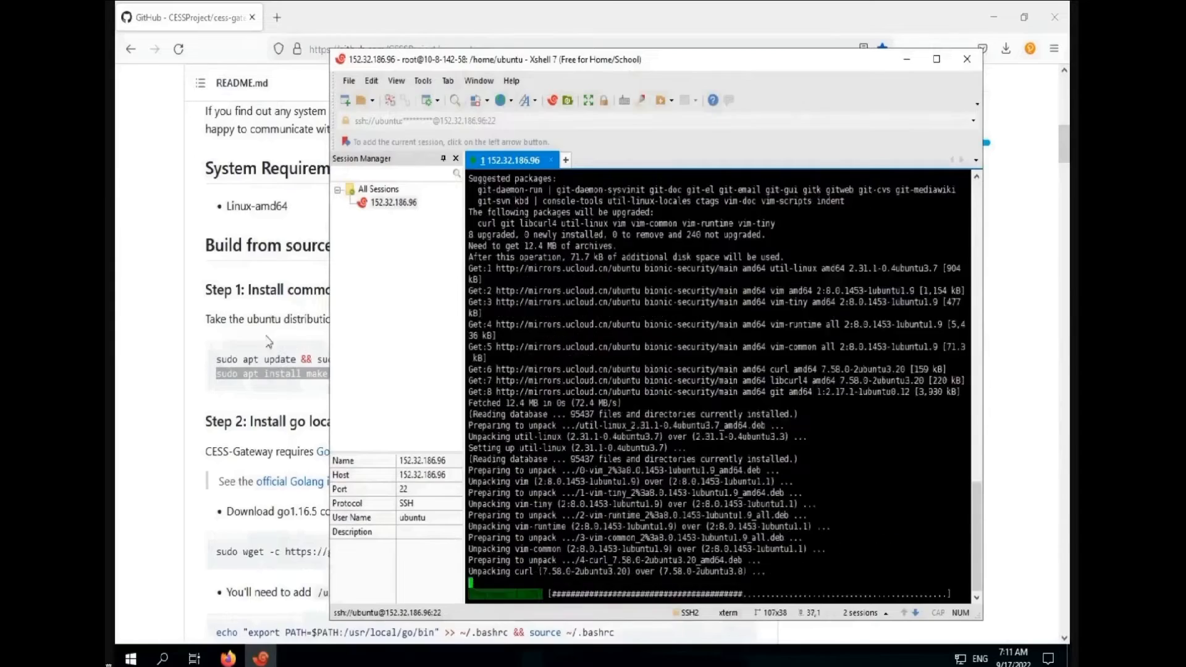
Download and unpack Go 1.16.5 with wget
click(267, 343)
scroll(268, 342, down, 2)
click(745, 398)
click(261, 658)
right_click(683, 300)
click(690, 327)
key(Return)
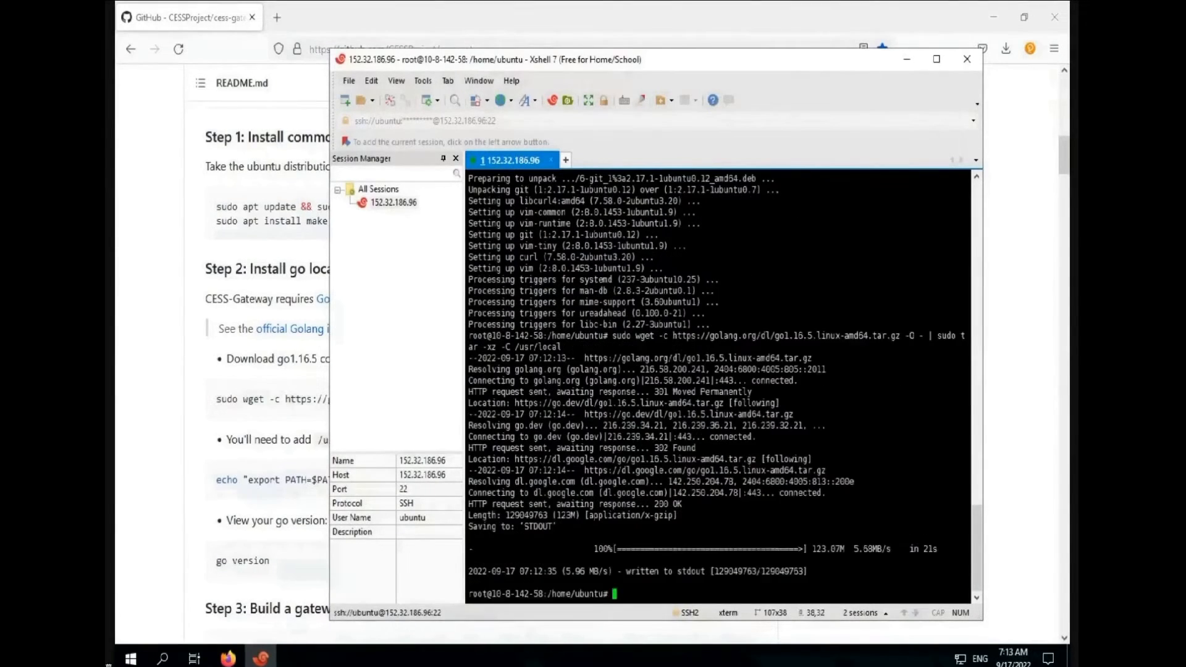
Add Go's bin folder to the PATH
click(159, 367)
scroll(158, 367, down, 3)
click(745, 251)
click(261, 658)
right_click(821, 195)
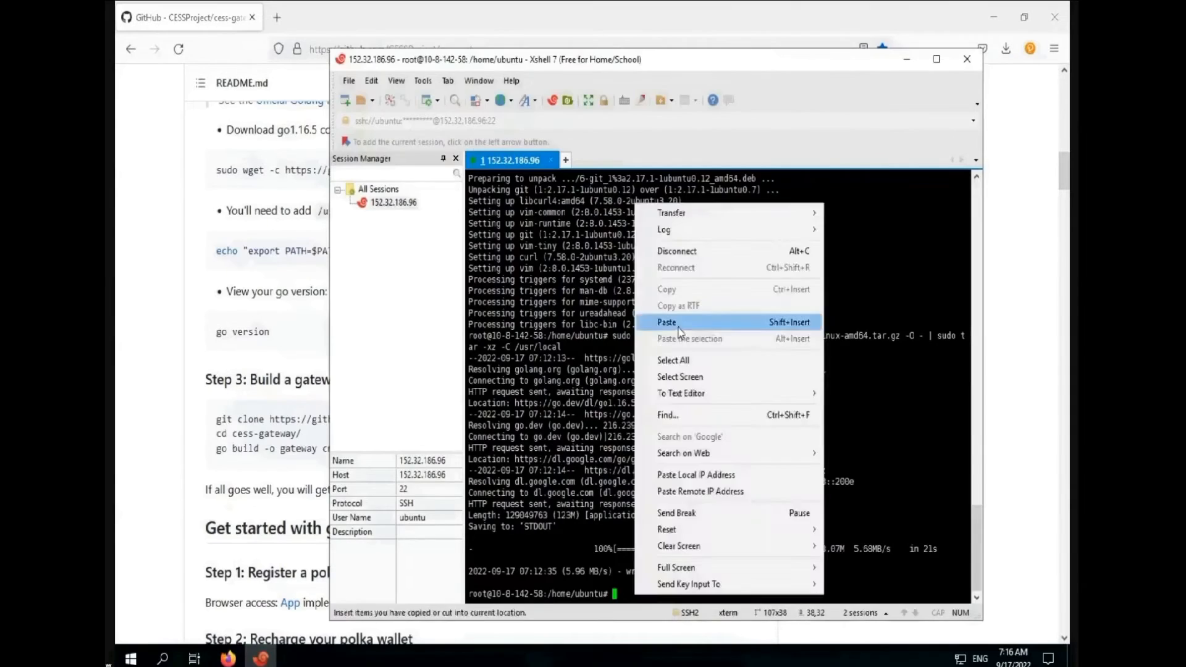
click(830, 252)
key(Return)
Confirm the installed Go version with go version
click(302, 319)
click(261, 657)
right_click(637, 593)
click(667, 328)
key(Return)
click(206, 339)
scroll(206, 339, down, 1)
Clone the cess-gateway repository and move into its folder
drag(215, 341, 523, 340)
click(260, 658)
right_click(754, 184)
click(781, 309)
key(Return)
drag(216, 357, 302, 359)
click(260, 658)
right_click(661, 594)
click(688, 329)
key(Return)
drag(216, 373, 386, 373)
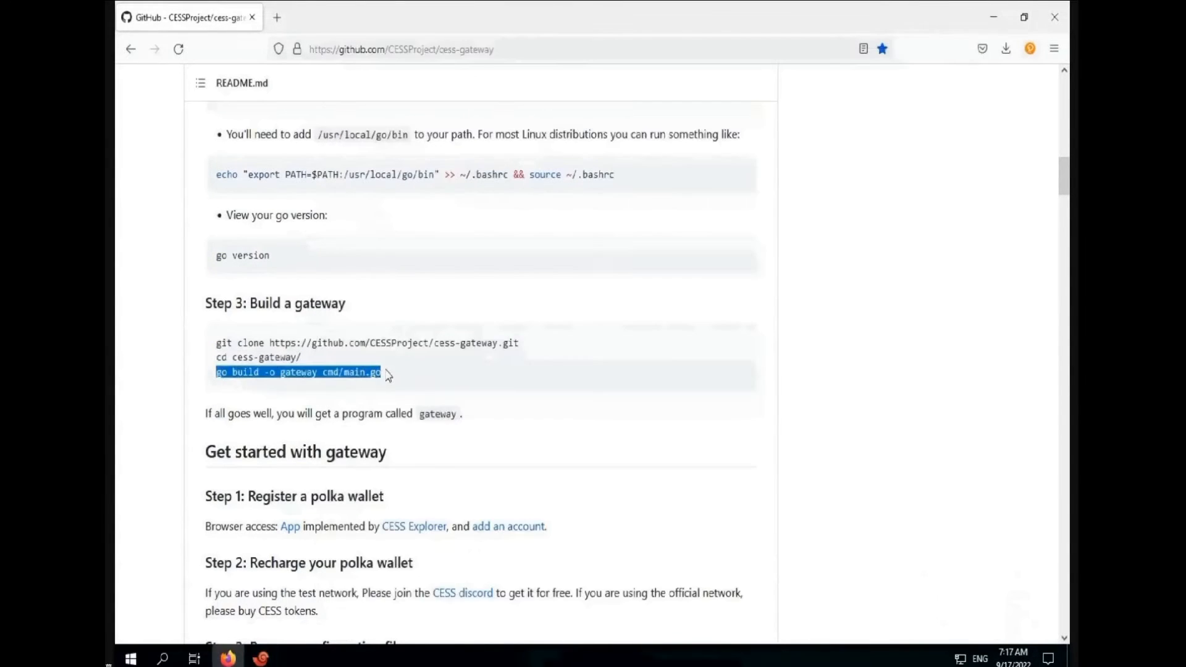
Build the gateway program with go build and make it executable with chmod +x
click(260, 657)
right_click(980, 191)
click(1044, 411)
key(Return)
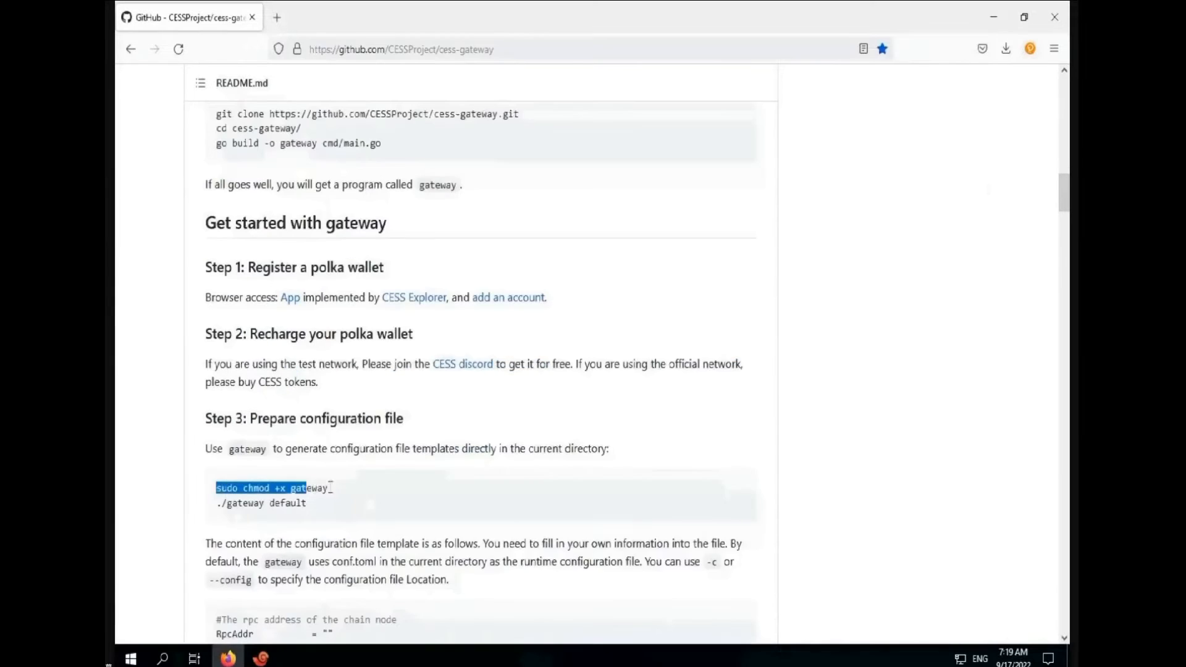
drag(304, 488, 327, 488)
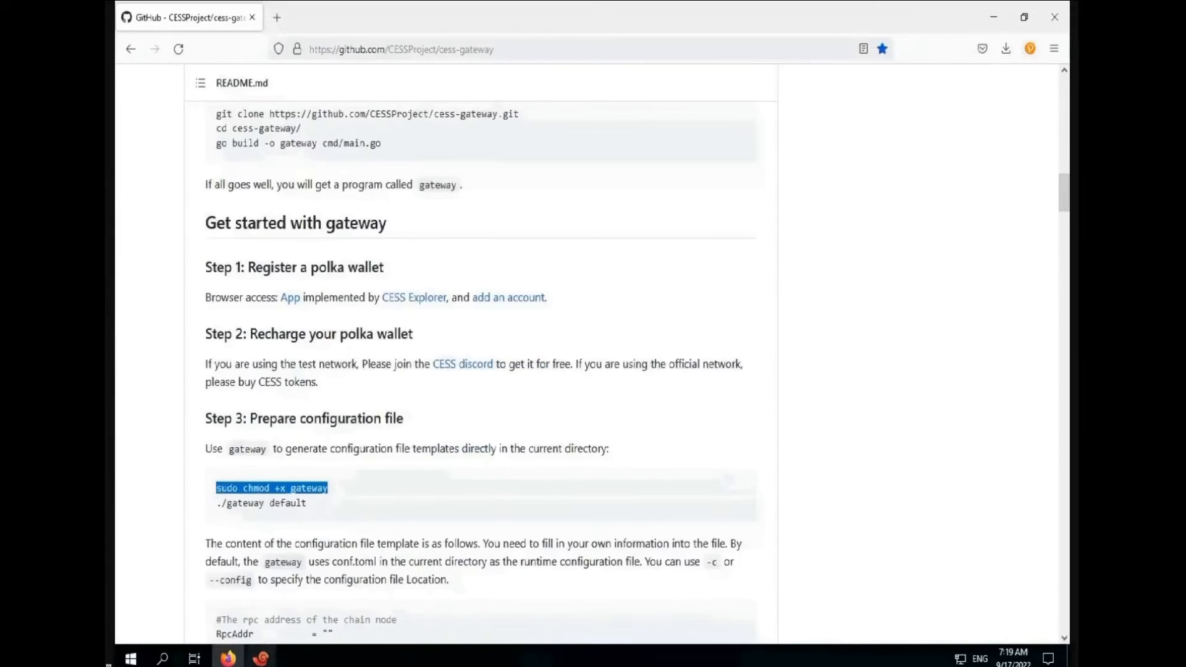
click(261, 658)
right_click(699, 591)
click(732, 318)
key(Return)
Generate the configuration template with ./gateway default
drag(217, 503, 306, 503)
click(261, 658)
right_click(696, 591)
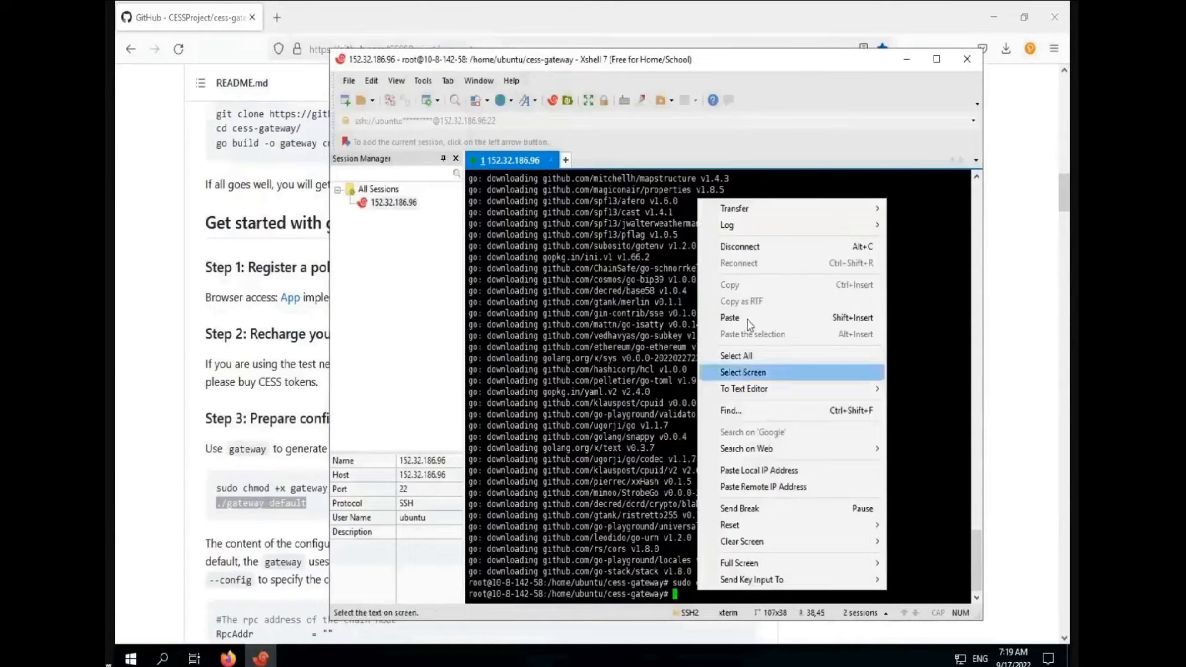
click(732, 318)
key(Return)
Open conf.toml in vim in insert mode
click(152, 433)
scroll(522, 423, down, 3)
click(261, 658)
text(vim con)
key(Tab)
key(Return)
key(i)
Paste the wss testnet RPC address and the wallet seed into conf.toml
click(166, 423)
scroll(166, 424, down, 3)
drag(208, 412, 383, 411)
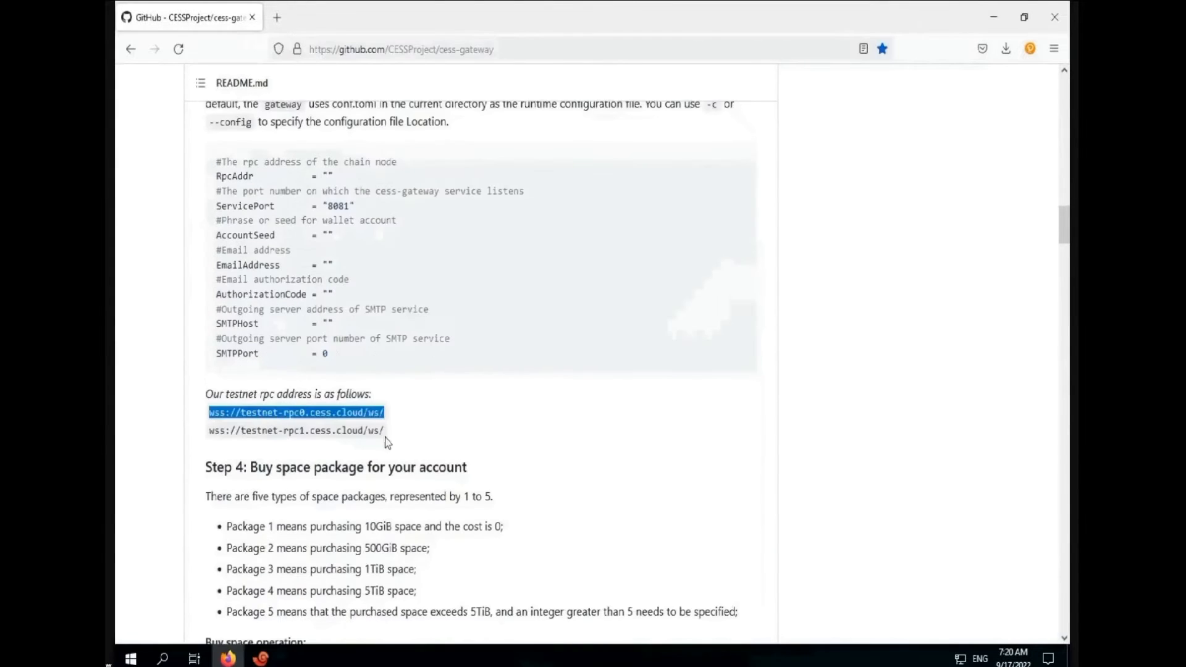
click(261, 658)
key(Right)
key(Right)
key(Right)
key(Right)
key(Right)
key(Right)
key(Right)
key(Right)
key(Right)
key(Right)
key(Right)
key(Right)
key(Right)
key(Right)
key(Right)
key(Right)
key(Right)
key(Right)
key(Right)
key(Right)
right_click(600, 283)
click(615, 303)
key(Down)
key(Down)
key(Down)
key(Down)
key(Left)
right_click(568, 235)
click(585, 262)
Fill in the account e-mail address and save conf.toml with :wq
key(Down)
key(Down)
key(Left)
key(Down)
key(Down)
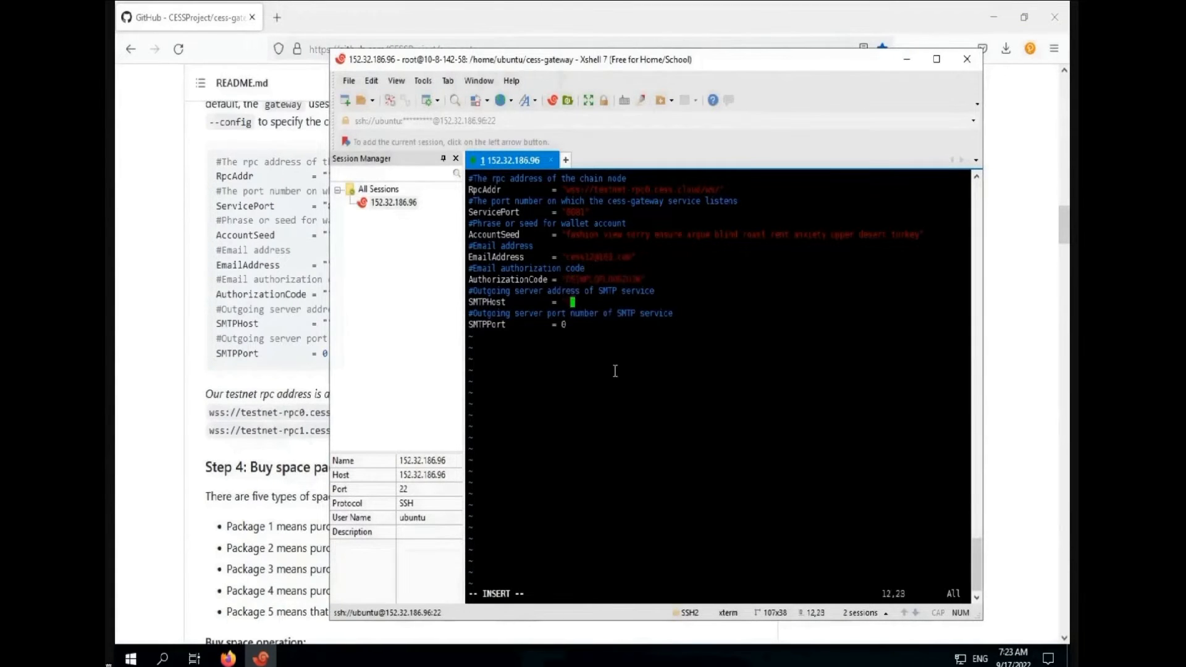
key(Down)
text(46:wq)
key(Return)
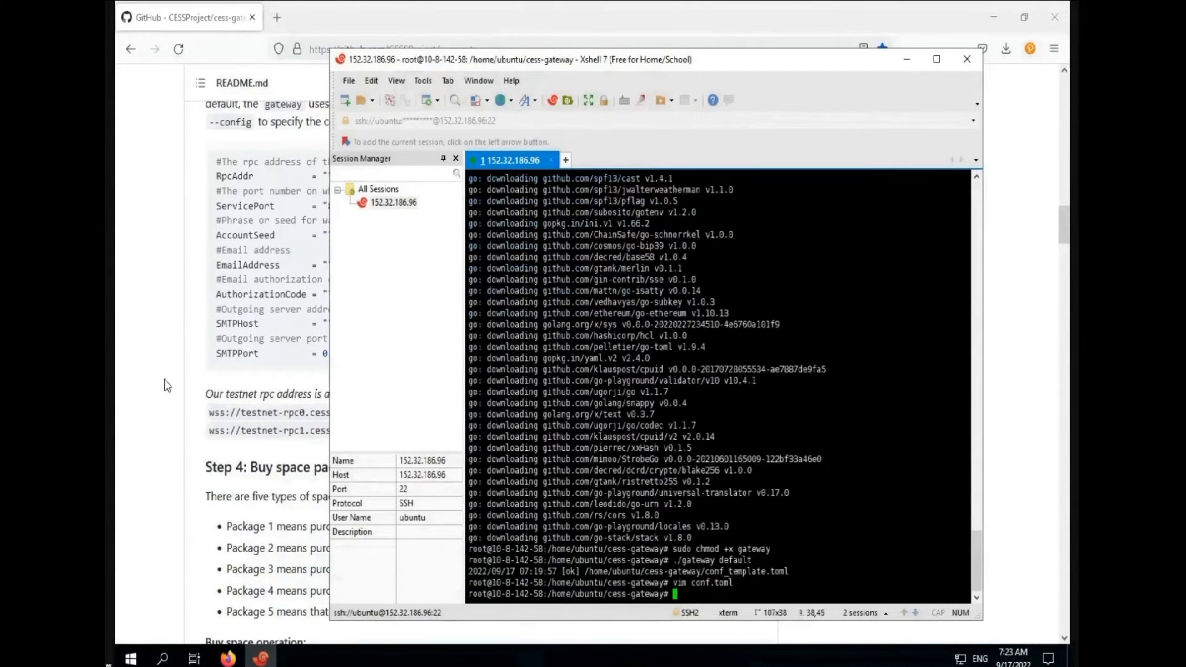
Select the ./gateway buy command in the README
click(164, 383)
scroll(164, 382, down, 5)
drag(217, 301, 286, 301)
click(261, 658)
Buy space package 1 with ./gateway buy 1
right_click(683, 594)
click(704, 227)
text(1)
key(Return)
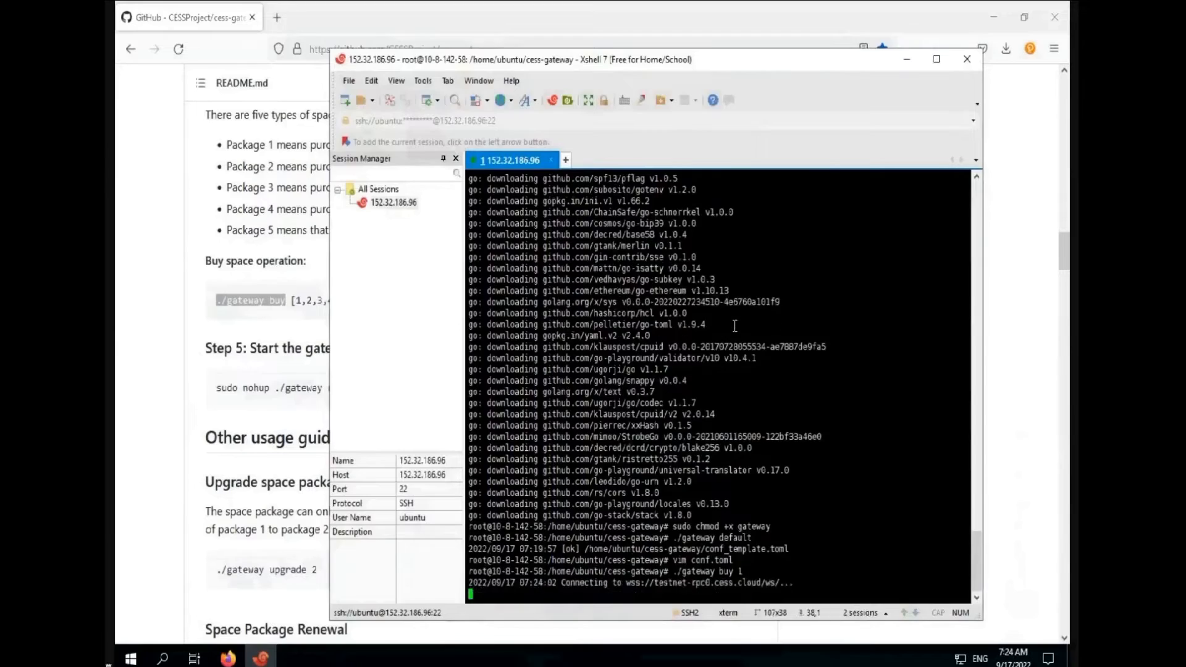
Start the gateway service in the background with sudo nohup ./gateway run 2>&1 &
drag(275, 388, 384, 391)
click(260, 659)
right_click(681, 596)
click(704, 228)
key(Return)
click(272, 457)
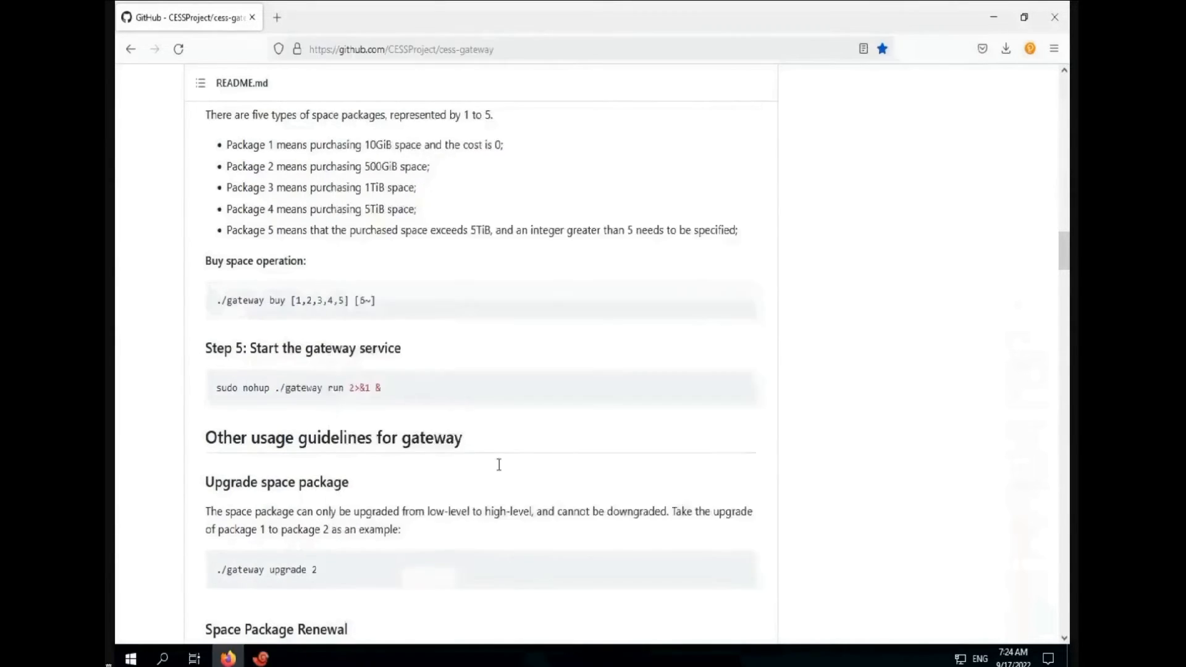
Check the purchased space with ./gateway space
scroll(498, 463, down, 7)
click(261, 658)
key(Return)
right_click(683, 594)
click(704, 227)
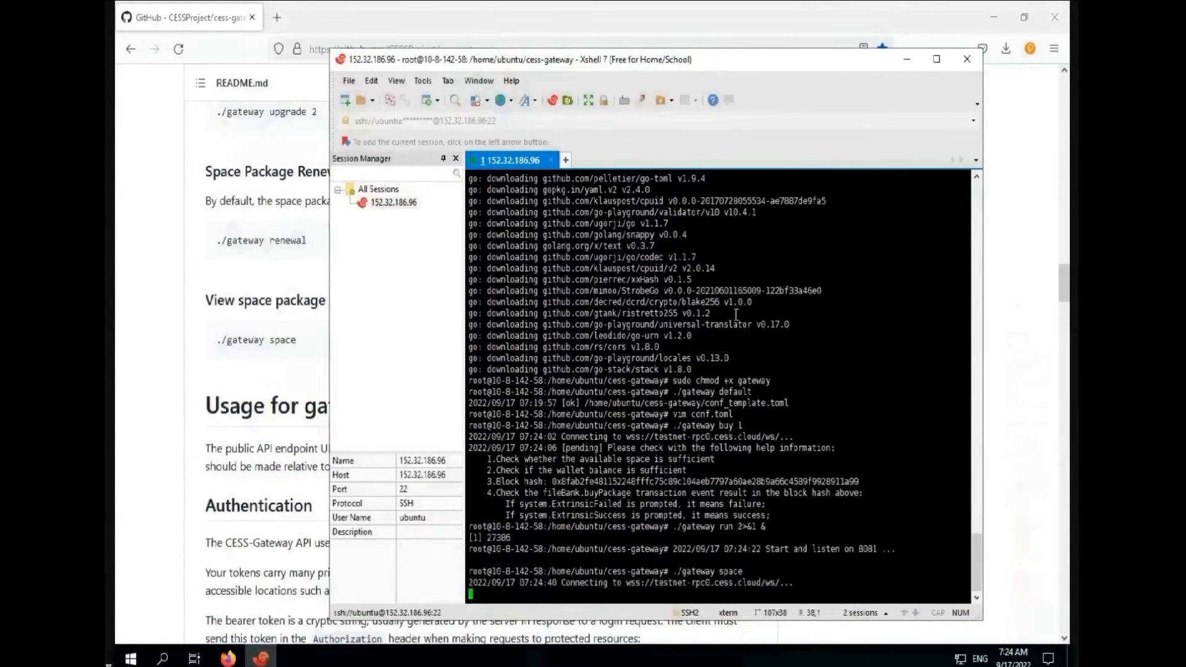
click(271, 457)
scroll(578, 408, down, 5)
scroll(578, 408, down, 7)
click(739, 438)
click(261, 659)
right_click(686, 592)
click(708, 227)
key(Left)
key(Left)
key(Left)
key(Left)
key(Left)
key(Left)
key(Left)
key(Left)
key(Left)
key(Left)
key(Left)
key(Left)
key(Left)
key(Left)
key(Left)
key(Left)
key(Left)
key(Left)
key(Left)
key(Left)
key(Delete)
key(Delete)
key(Delete)
text(http://127.0.0.1:8081)
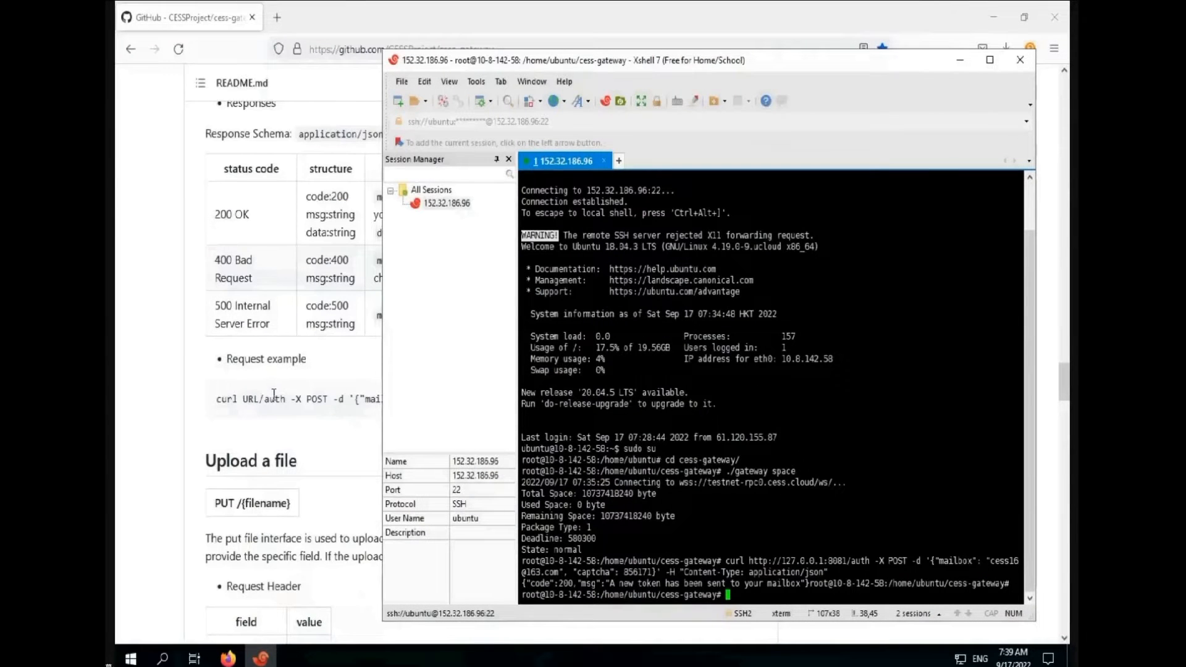
scroll(273, 394, down, 10)
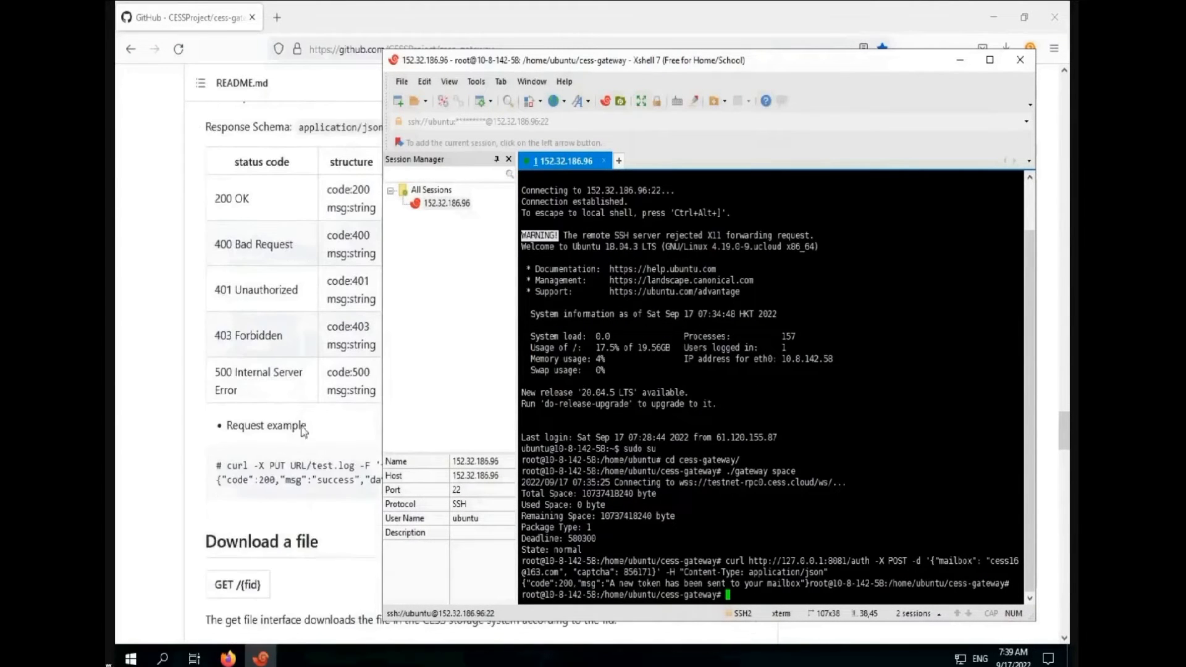
drag(598, 465, 230, 461)
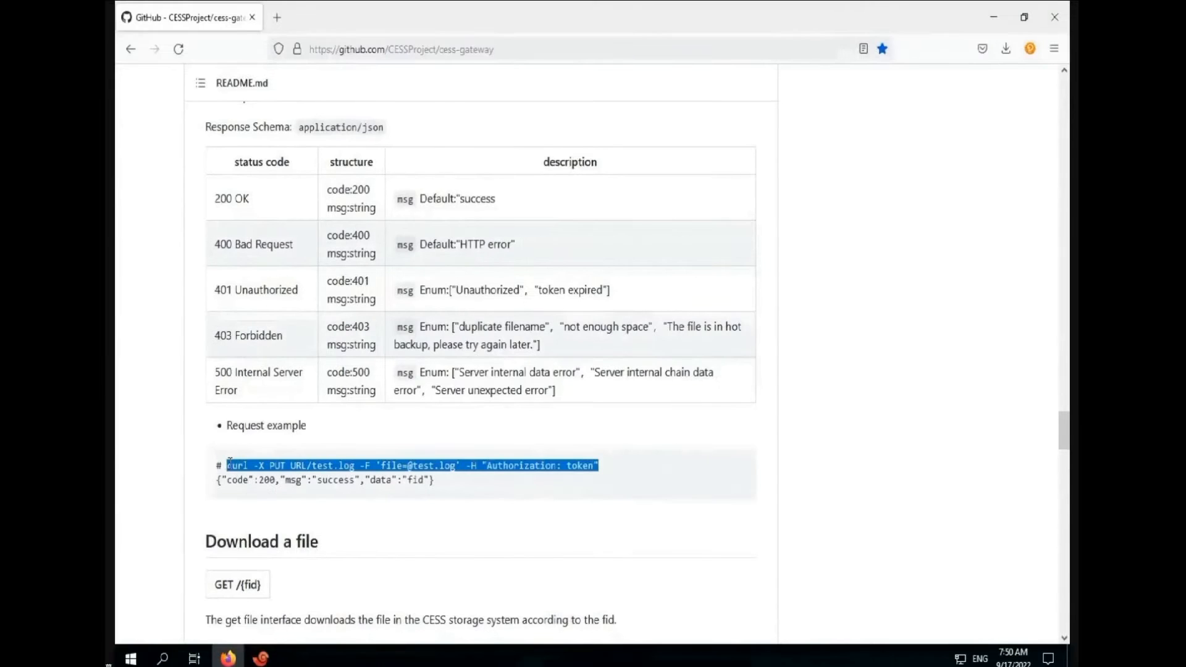
click(258, 659)
right_click(762, 565)
click(801, 296)
key(BackSpace)
key(BackSpace)
key(BackSpace)
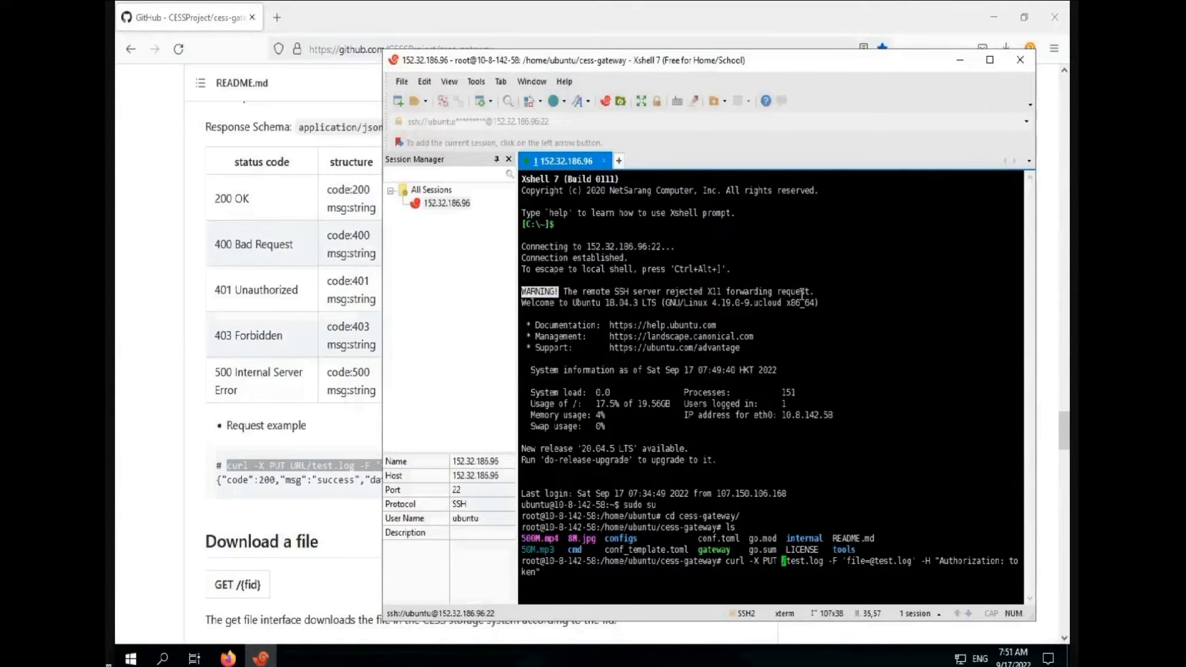
text(http://127.0.0.1:8081)
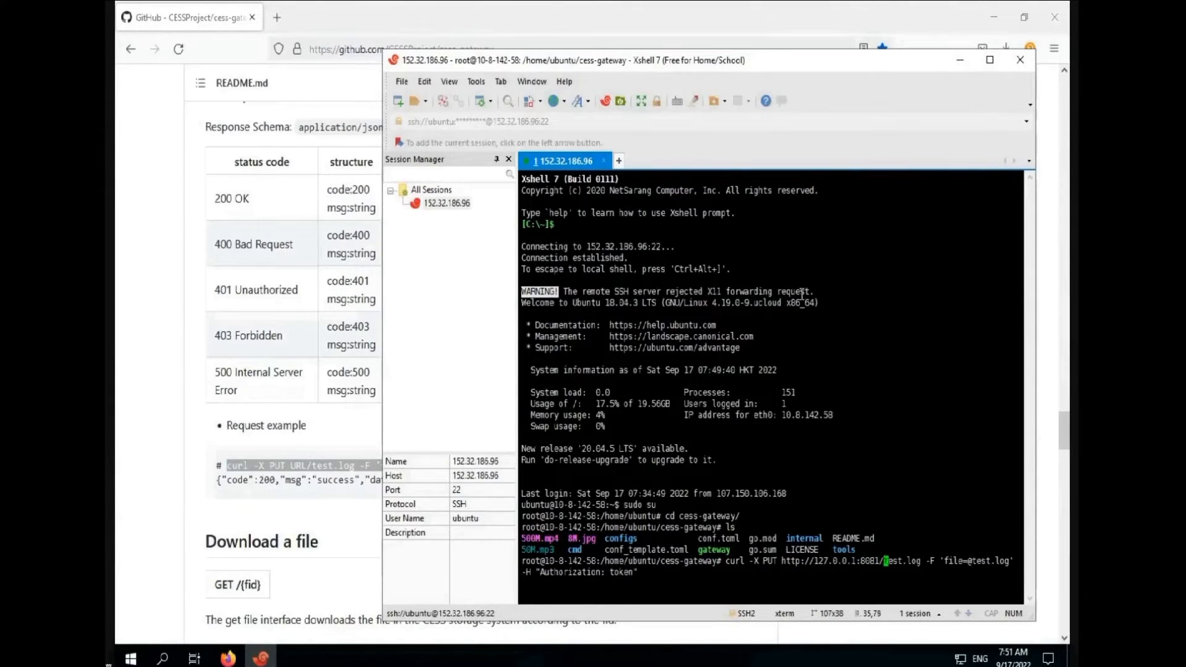
key(Delete)
key(Delete)
key(Delete)
key(Delete)
key(Delete)
key(Delete)
key(Delete)
key(Delete)
text(8M)
Set the upload file to 8M.jpg, paste the emailed token, and run the upload
key(Right)
key(Right)
key(Right)
key(Right)
key(Right)
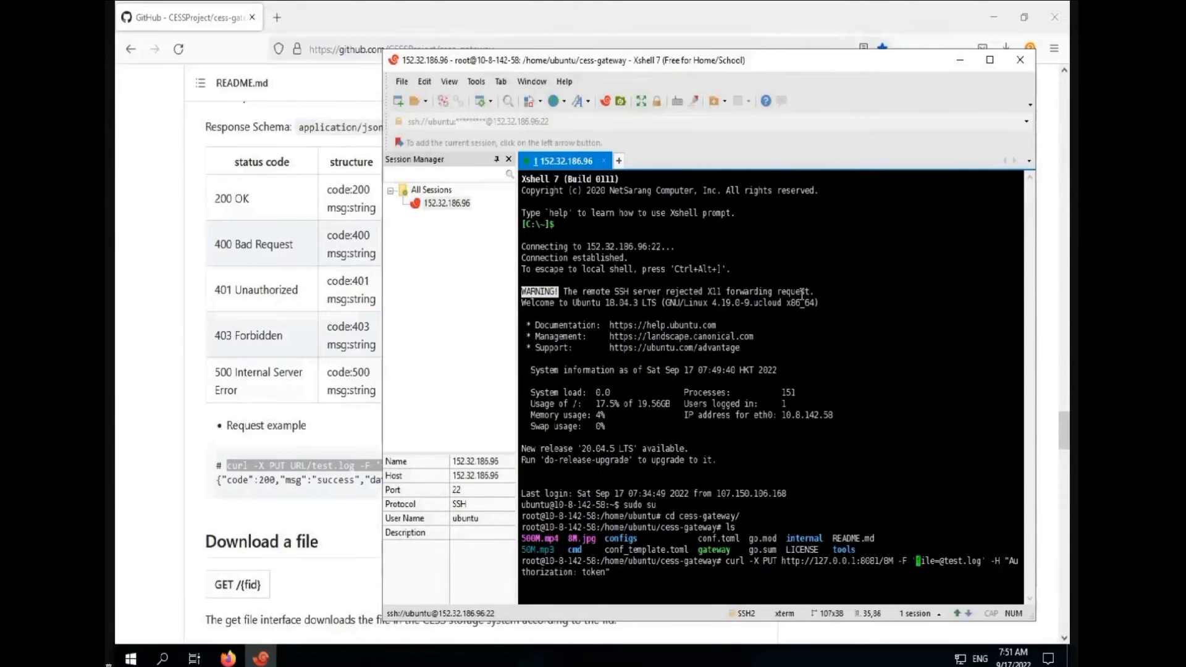
key(Delete)
key(Delete)
key(Delete)
key(Delete)
key(Delete)
key(Delete)
key(Delete)
key(Delete)
text(8M)
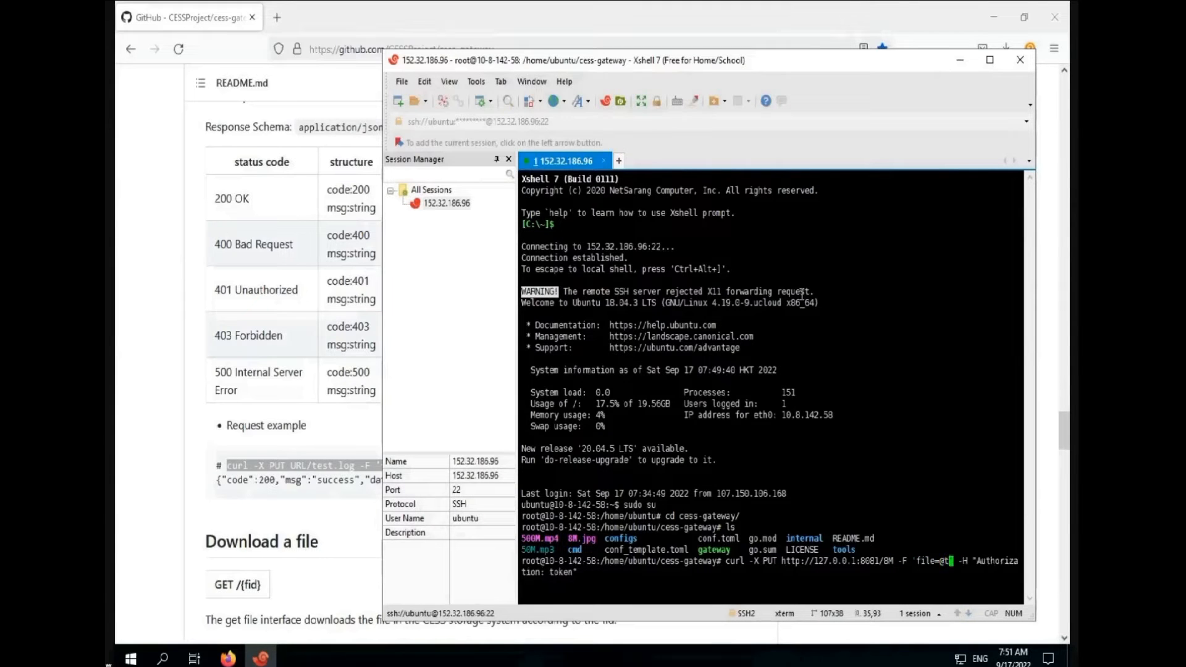
text(.jpg)
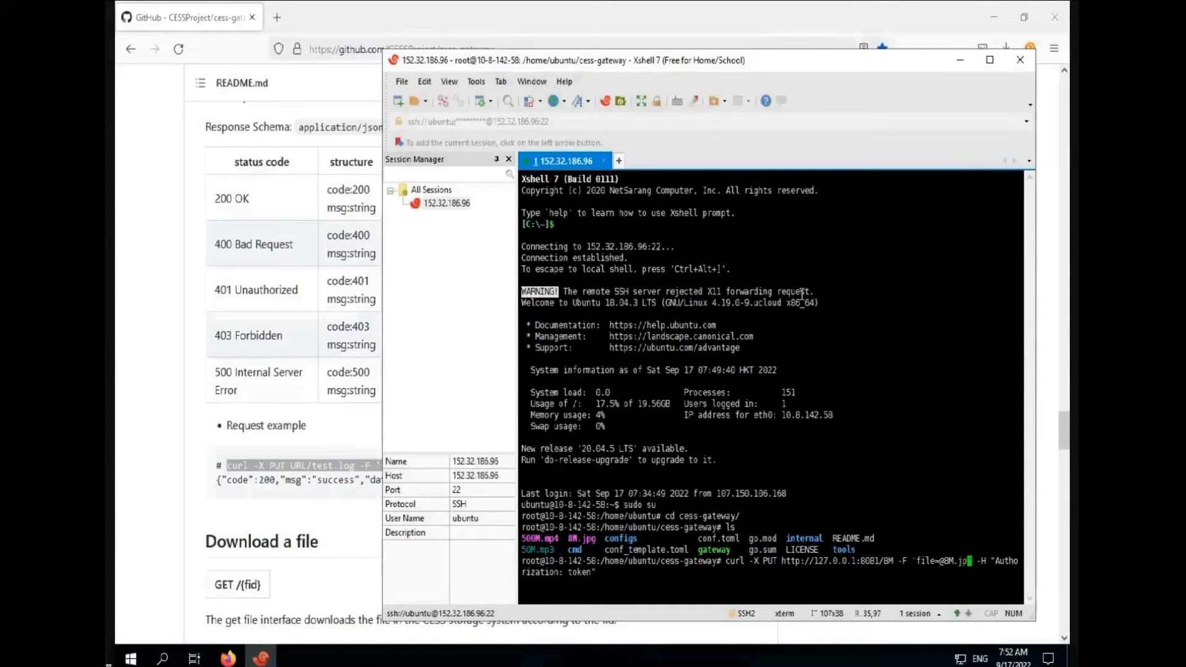
key(Right)
key(Right)
key(Right)
key(Right)
key(Right)
key(Right)
key(Right)
key(Right)
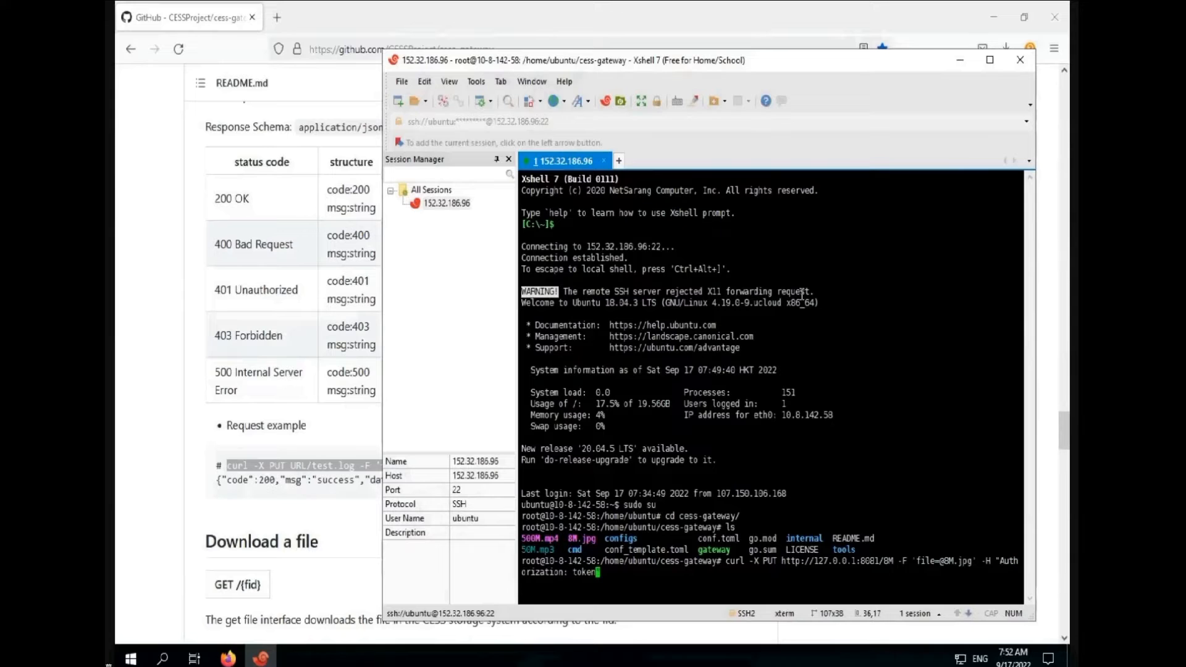
key(BackSpace)
key(BackSpace)
right_click(573, 178)
click(612, 300)
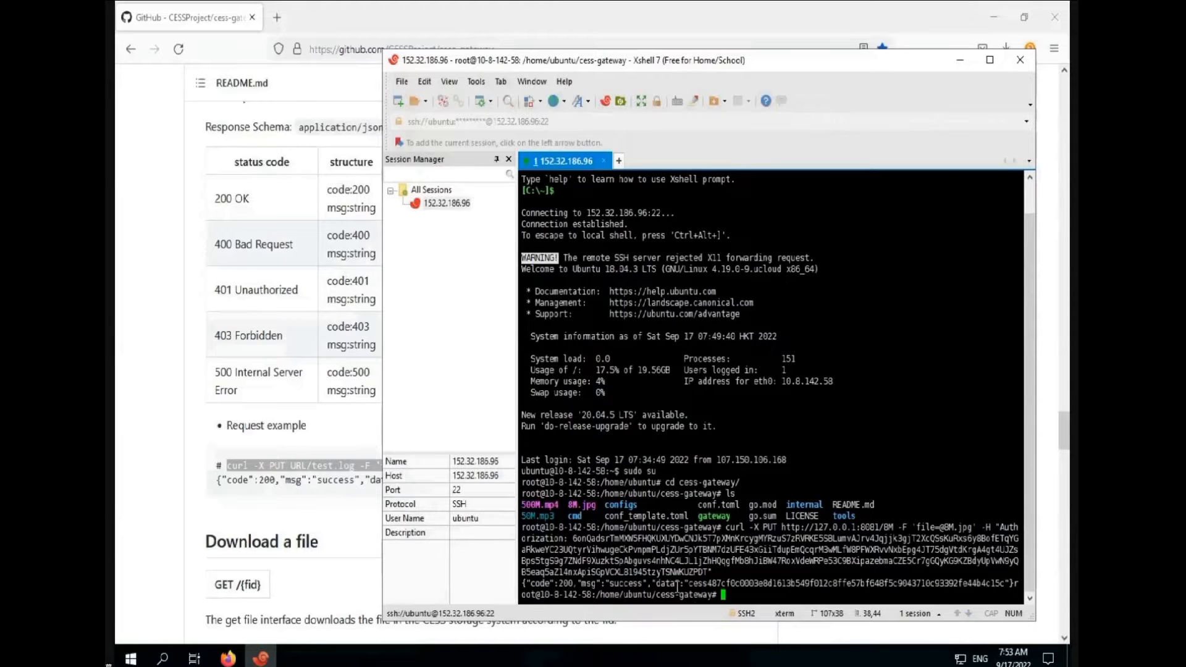
key(Return)
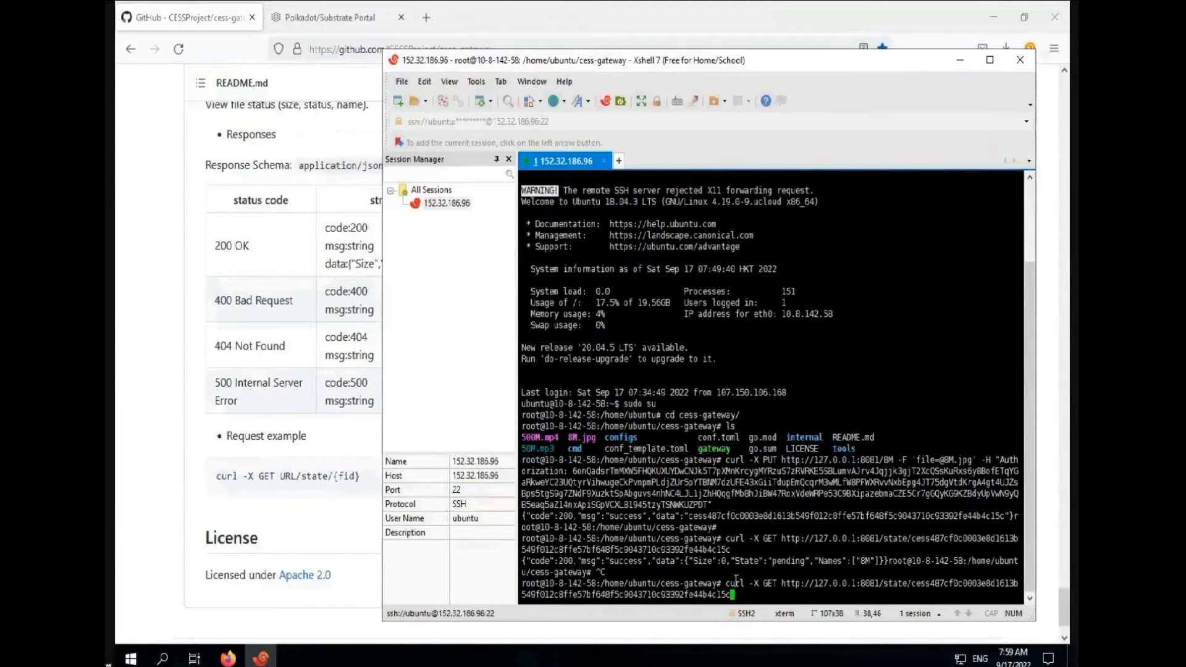
Query /state/<fid> to see 8M active at 8388608 bytes, then copy the fid
key(Return)
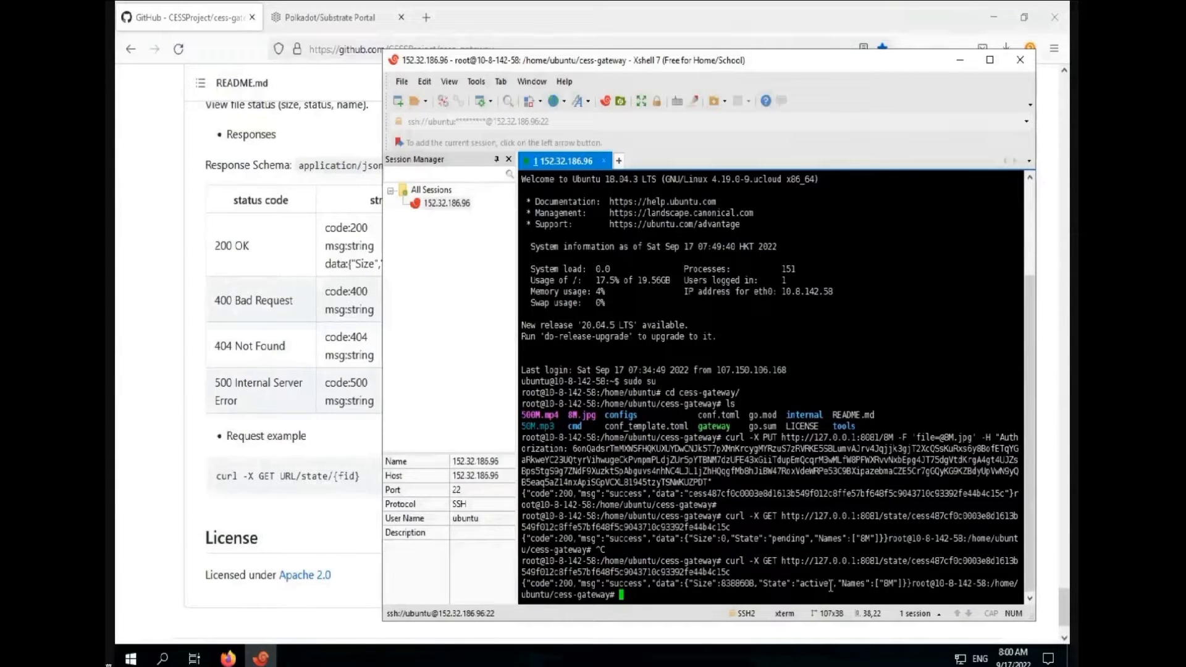
drag(688, 494, 1007, 493)
right_click(1007, 494)
click(913, 190)
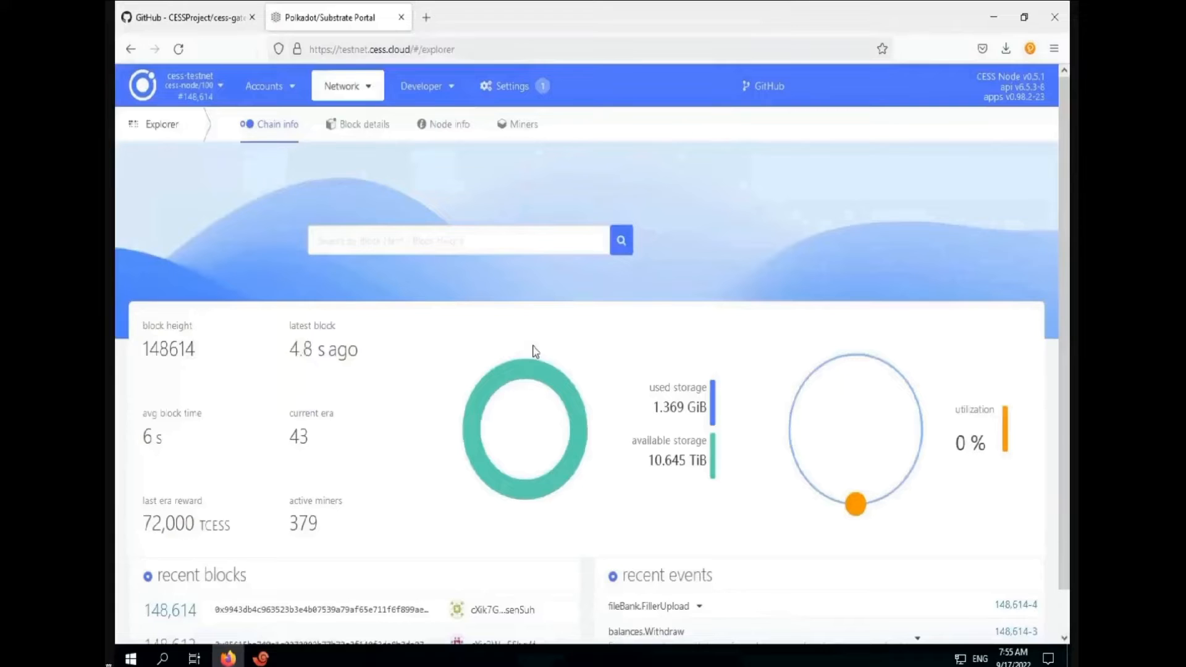
Open Developer > Chain state and choose the fileBank file(Bytes) storage item
mouse_move(357, 99)
mouse_move(418, 86)
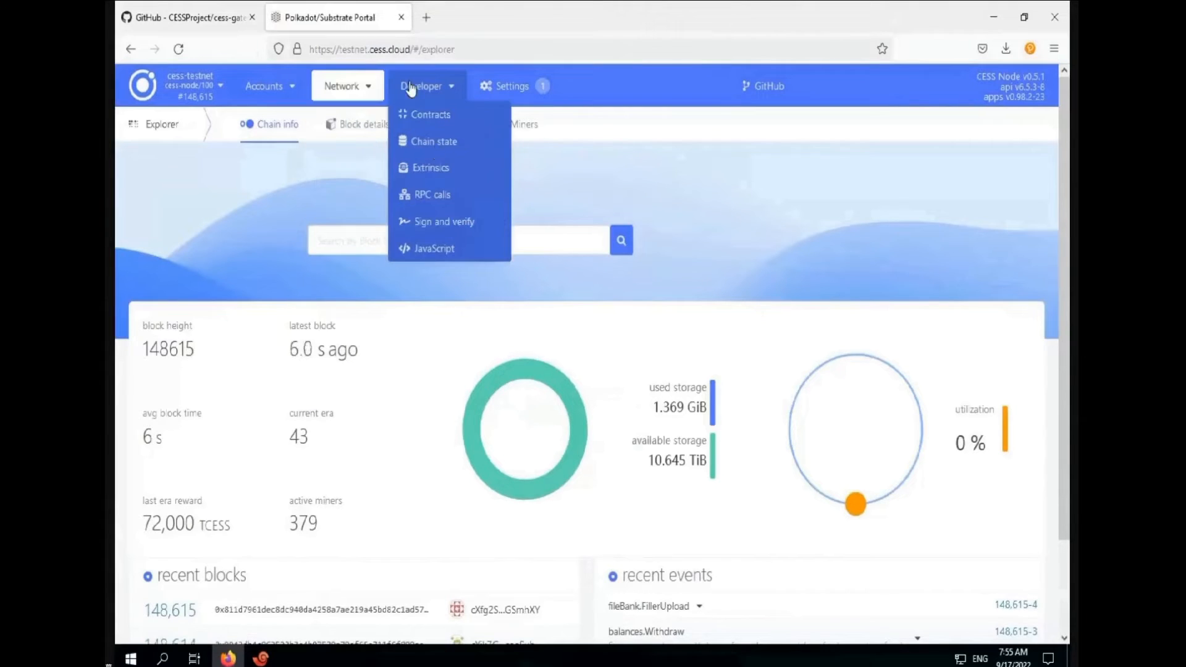
click(435, 145)
click(354, 188)
click(321, 267)
click(999, 195)
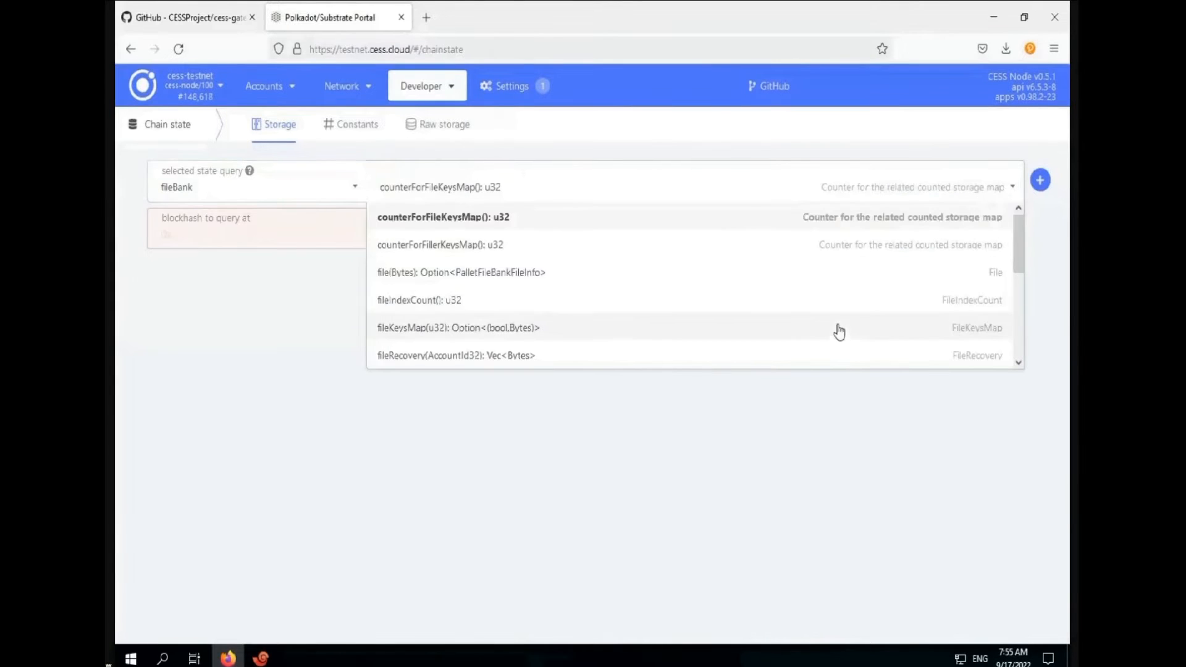
click(876, 281)
Paste the 8M file id and query its record: active at 8,388,608 bytes
click(258, 235)
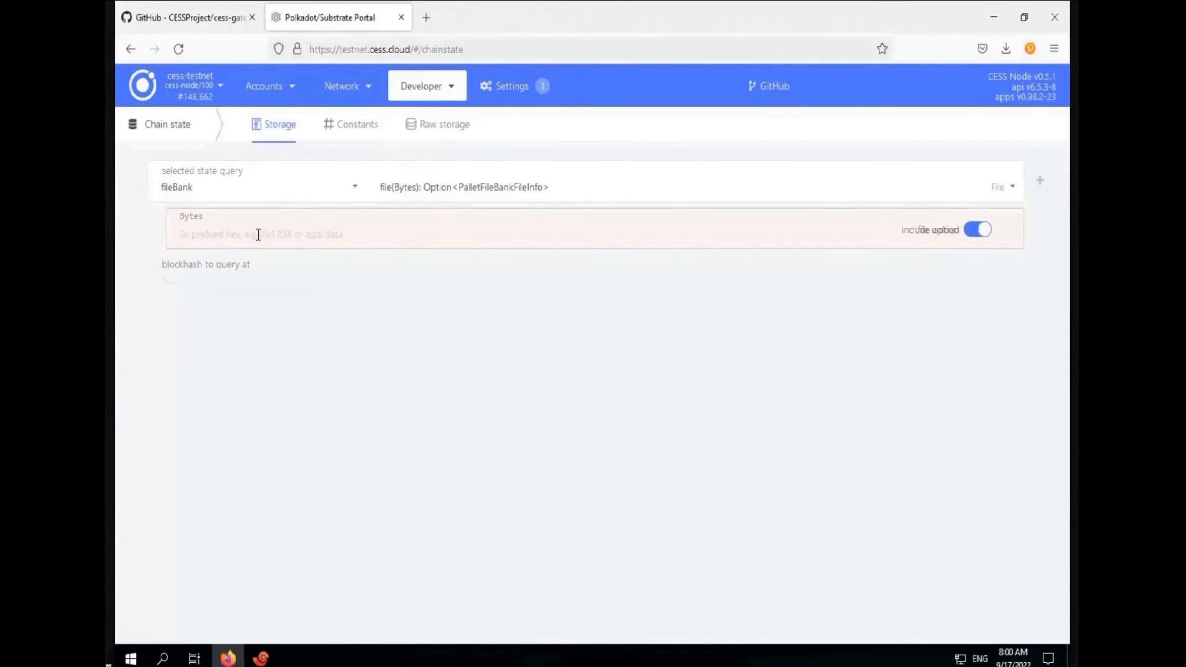
key(ctrl+v)
click(1040, 180)
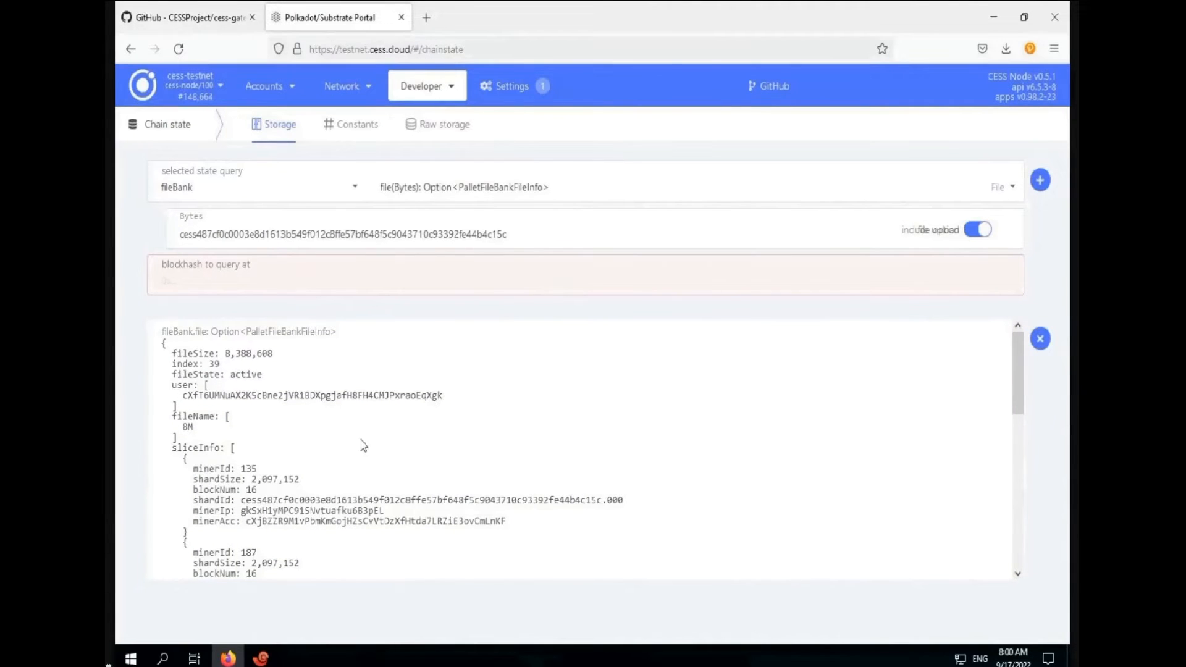
scroll(363, 445, down, 6)
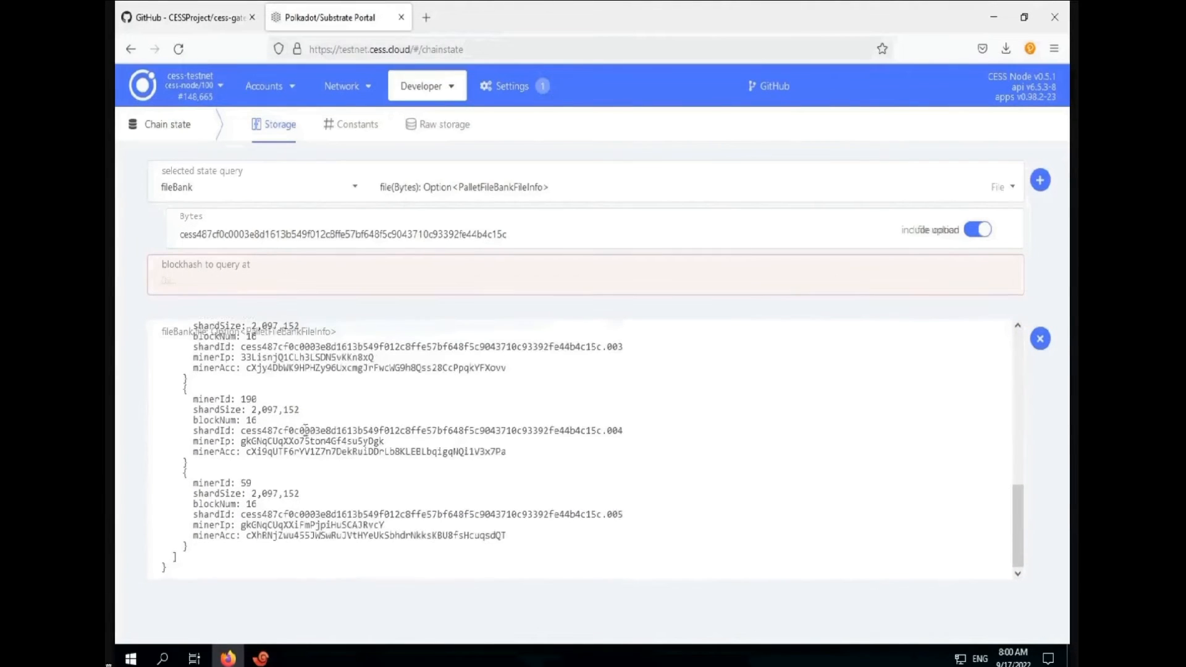
click(1040, 339)
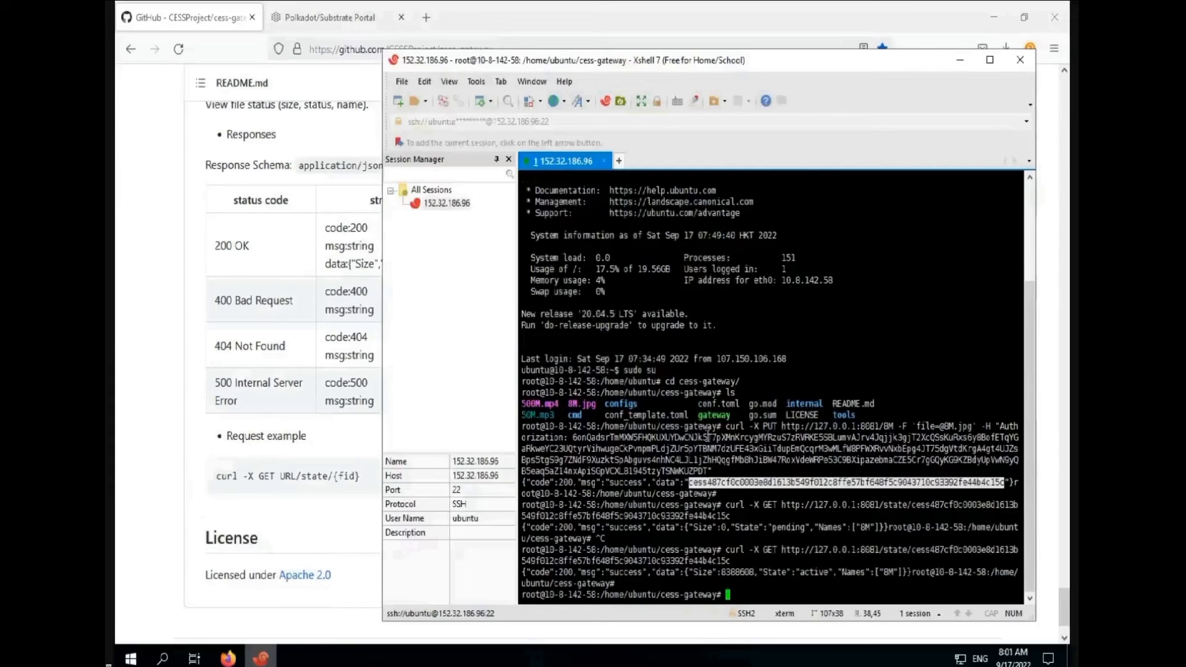
Reuse the earlier curl PUT command to upload 50M.mp3 to the gateway as 50M
drag(725, 427, 565, 437)
right_click(563, 437)
click(608, 132)
right_click(741, 588)
click(782, 316)
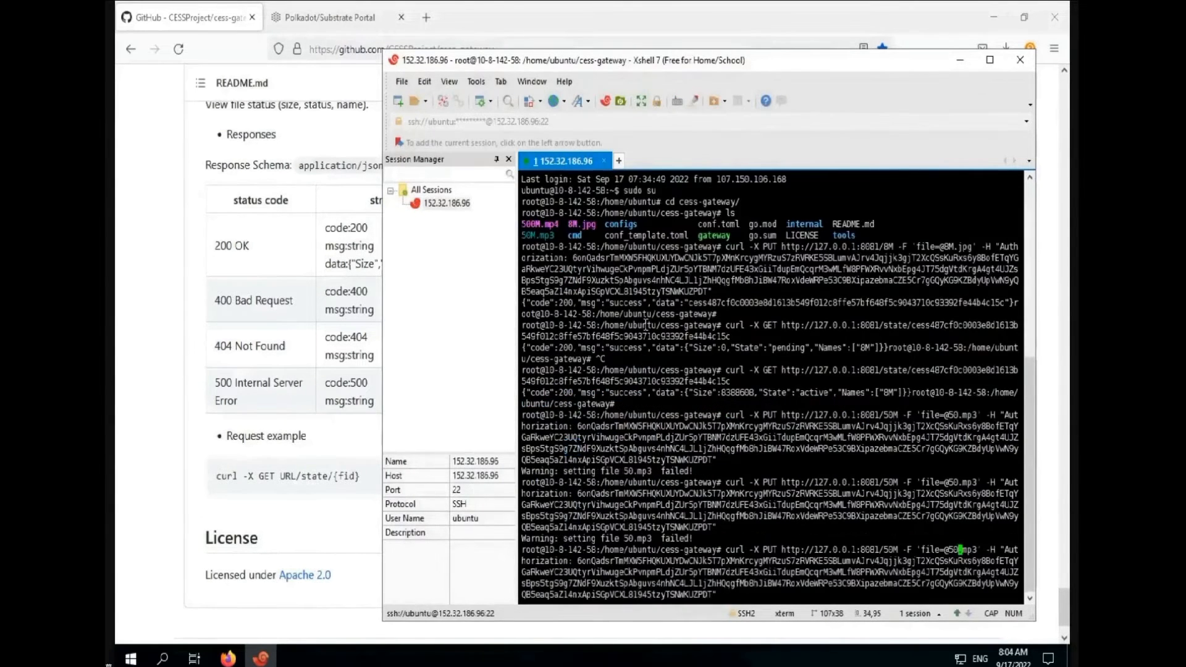
text(M -F 'file=@50M.mp3' -H "Au)
key(Return)
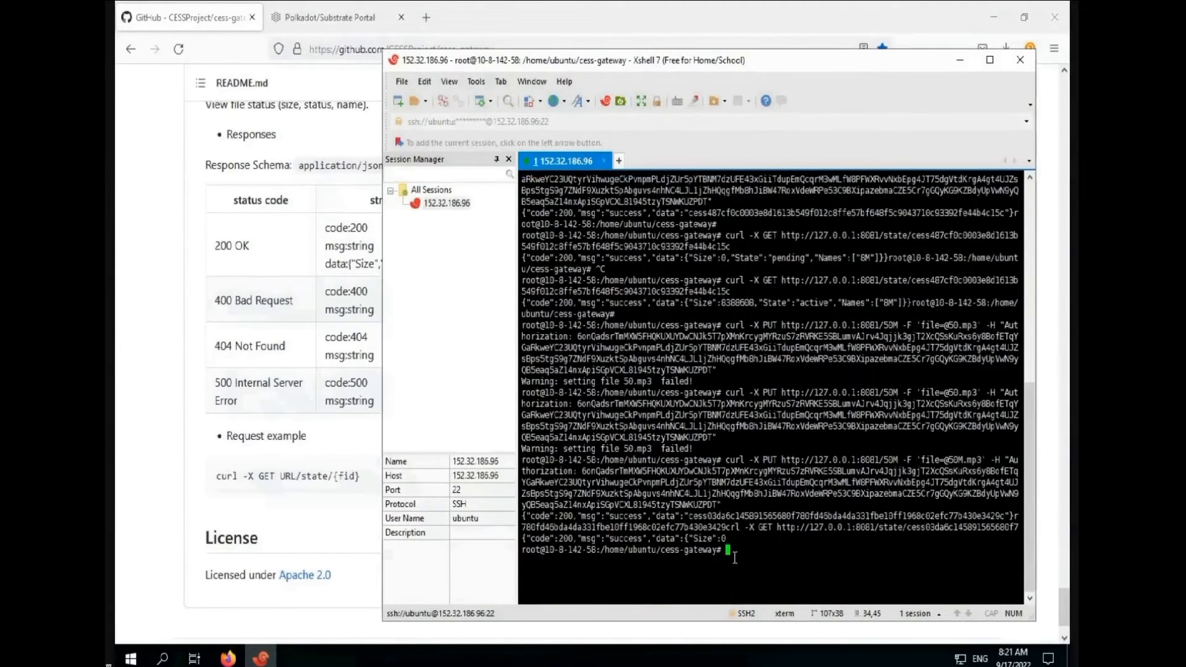
Query the 50M file's state (active, 52428800 bytes) and paste its id into the portal's Bytes field
key(Up)
key(Return)
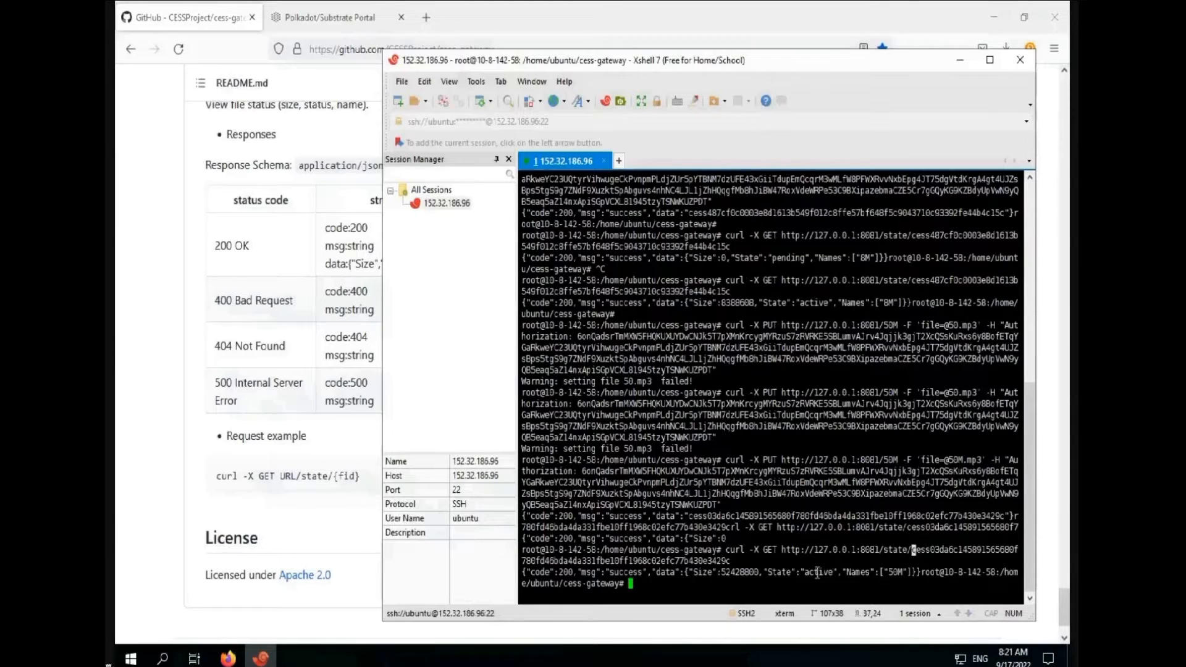
drag(912, 549, 730, 560)
right_click(729, 560)
click(794, 259)
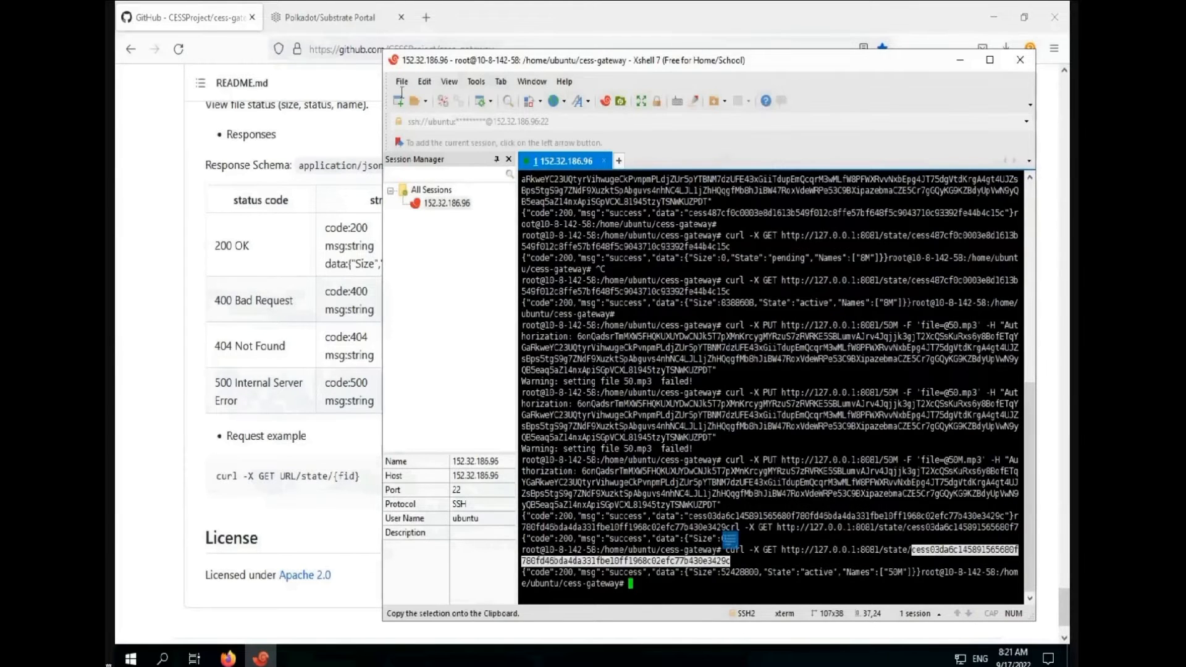
click(327, 17)
click(309, 233)
key(ctrl+v)
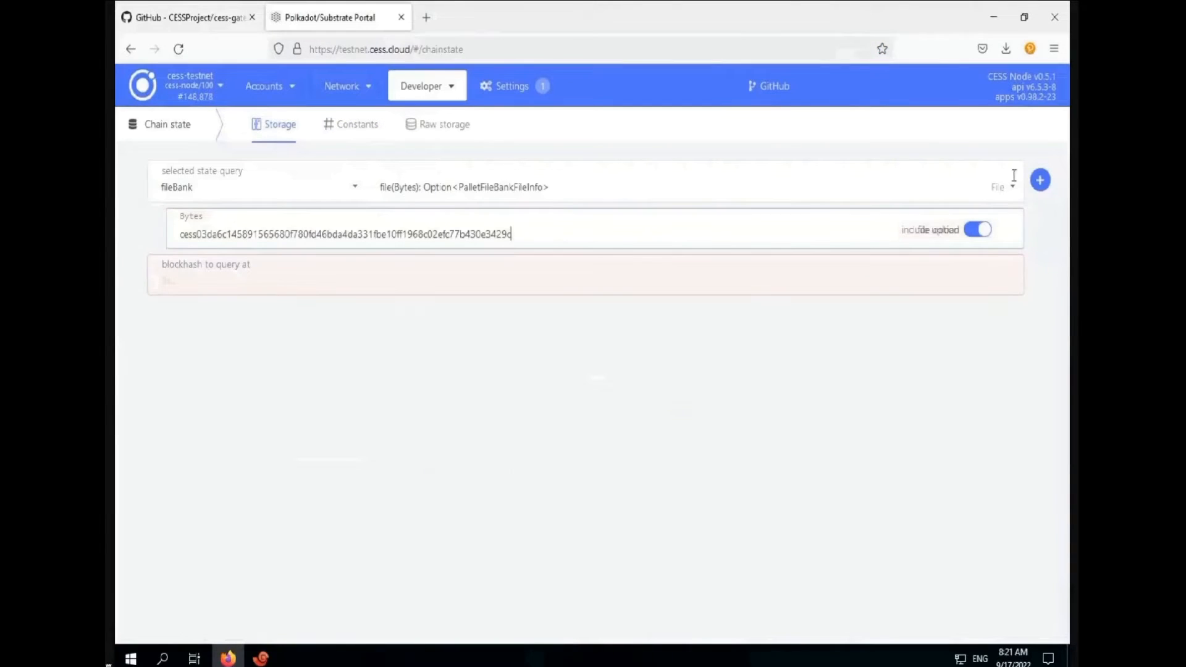
Query fileBank.file for the 50M id: active at 52,428,800 bytes in 13,107,200-byte shards
click(1040, 180)
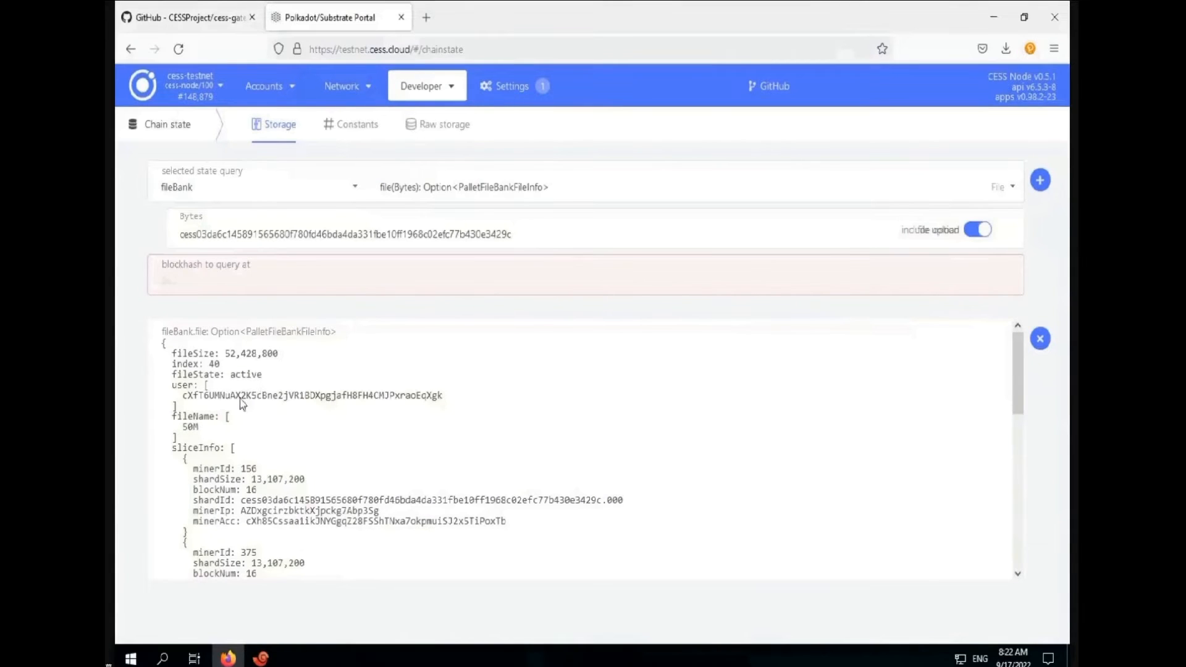
scroll(441, 513, down, 5)
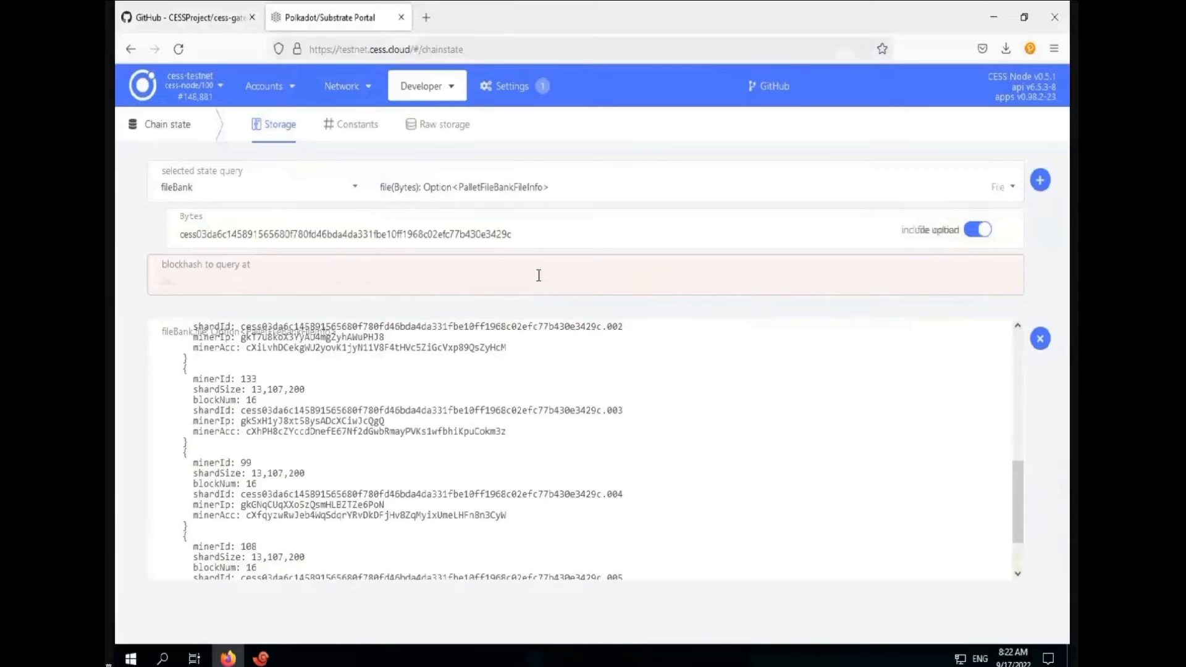
click(1040, 338)
click(260, 658)
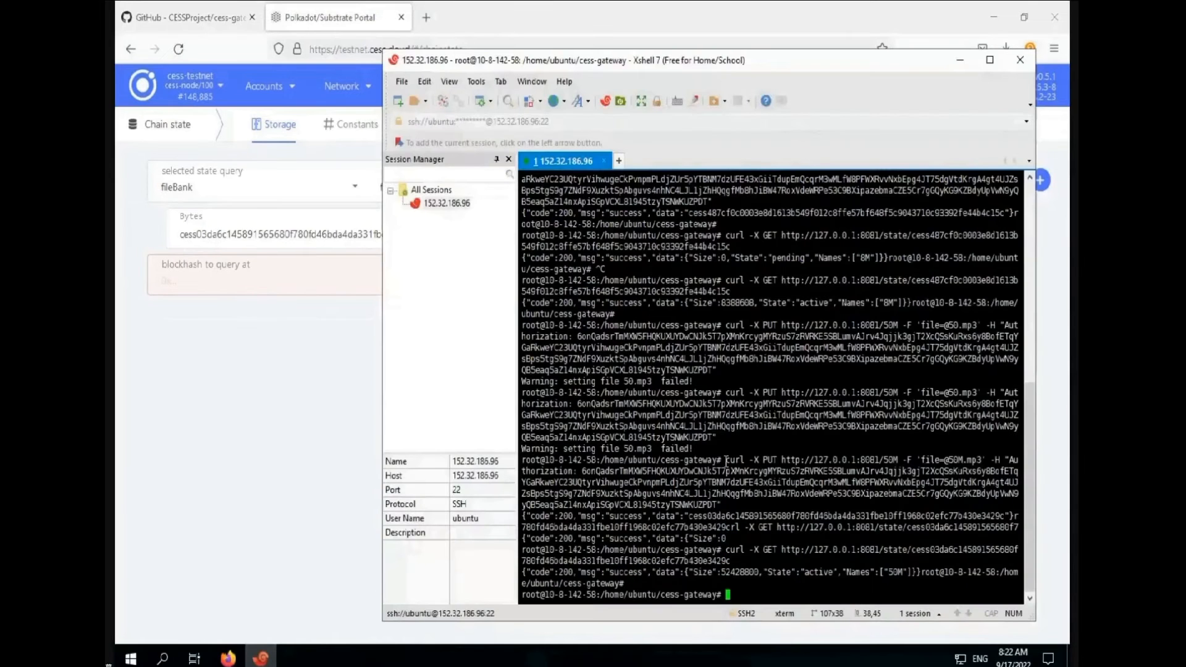
drag(725, 462, 576, 472)
right_click(768, 454)
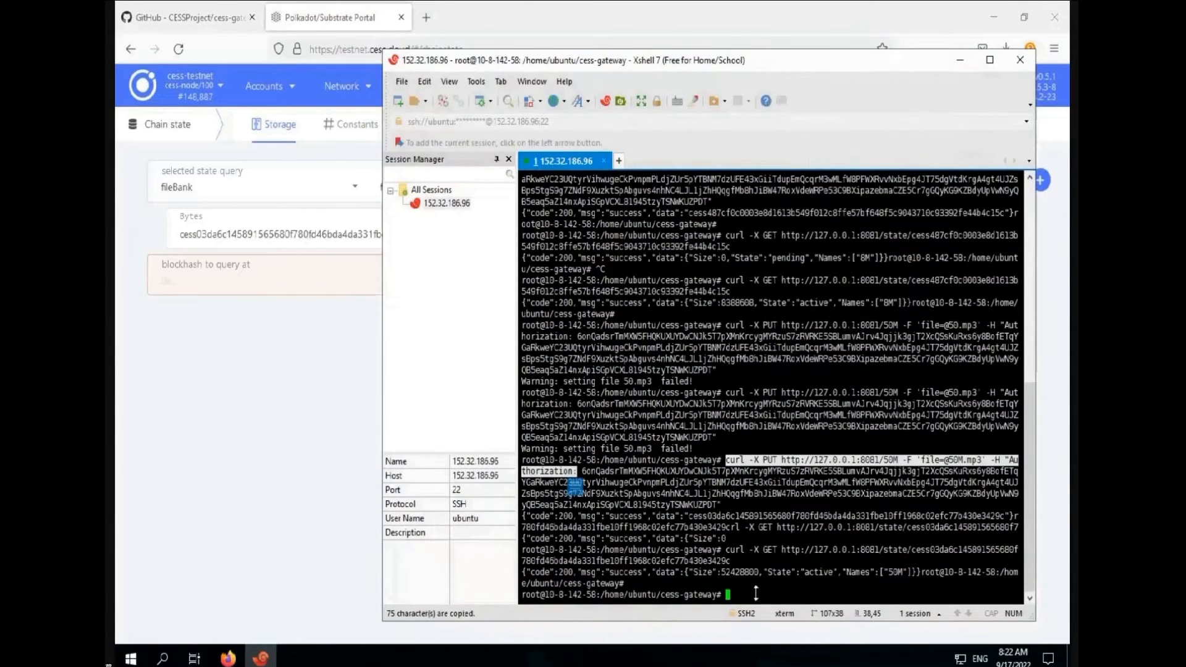
right_click(753, 598)
click(791, 326)
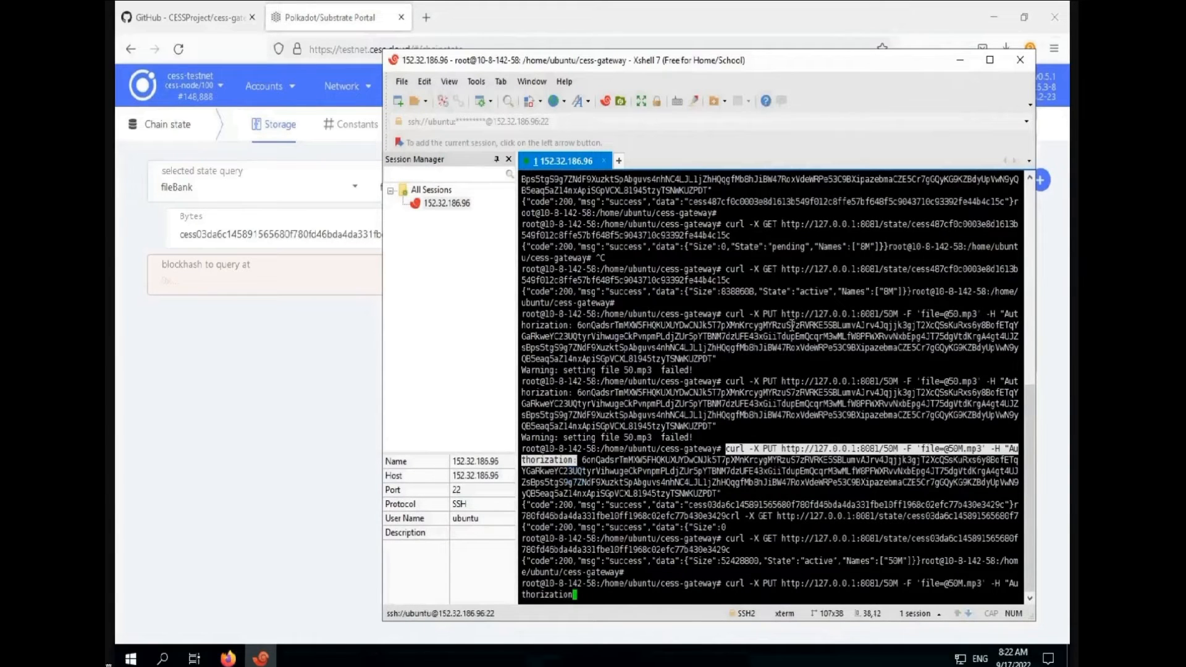
text(0)
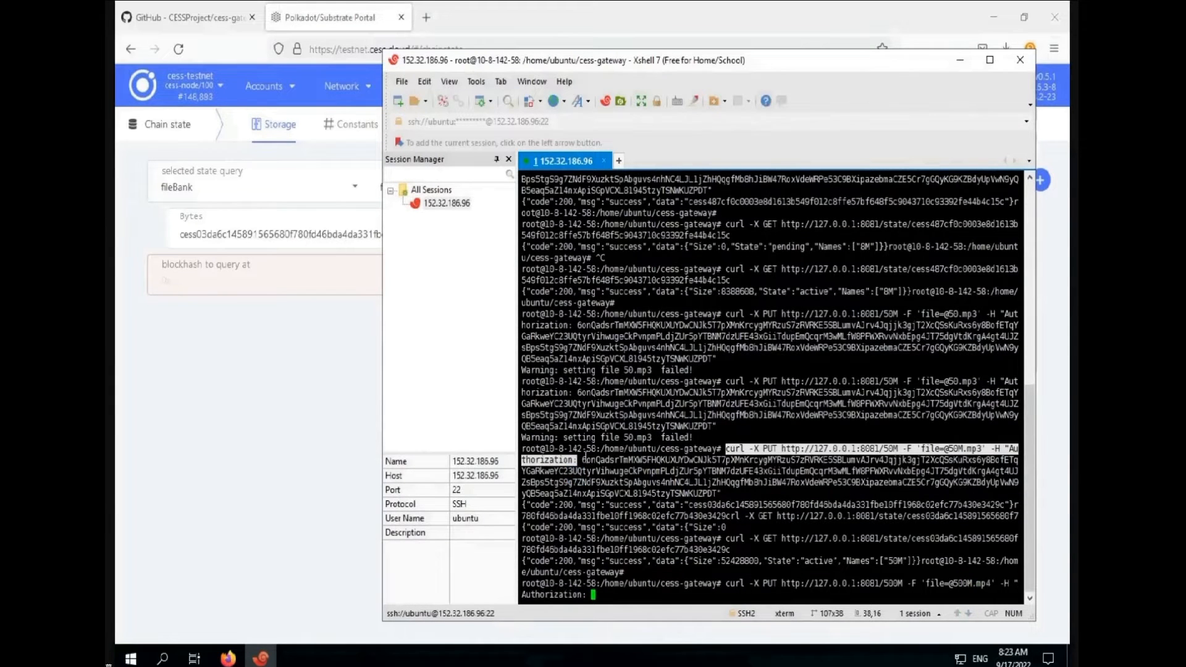
key(Right)
key(Right)
key(Right)
key(Right)
key(Right)
key(BackSpace)
text(4)
key(Left)
key(Left)
key(Left)
key(Left)
key(Left)
key(Left)
key(Left)
key(Left)
key(Left)
key(Left)
key(Left)
key(Left)
key(Left)
key(Left)
key(Left)
key(Left)
key(Left)
key(Left)
key(Left)
key(Left)
text(0)
key(End)
click(582, 461)
Copy the Authorization token and paste it to complete the 500M upload command
drag(582, 461, 731, 504)
right_click(687, 491)
click(732, 168)
right_click(608, 601)
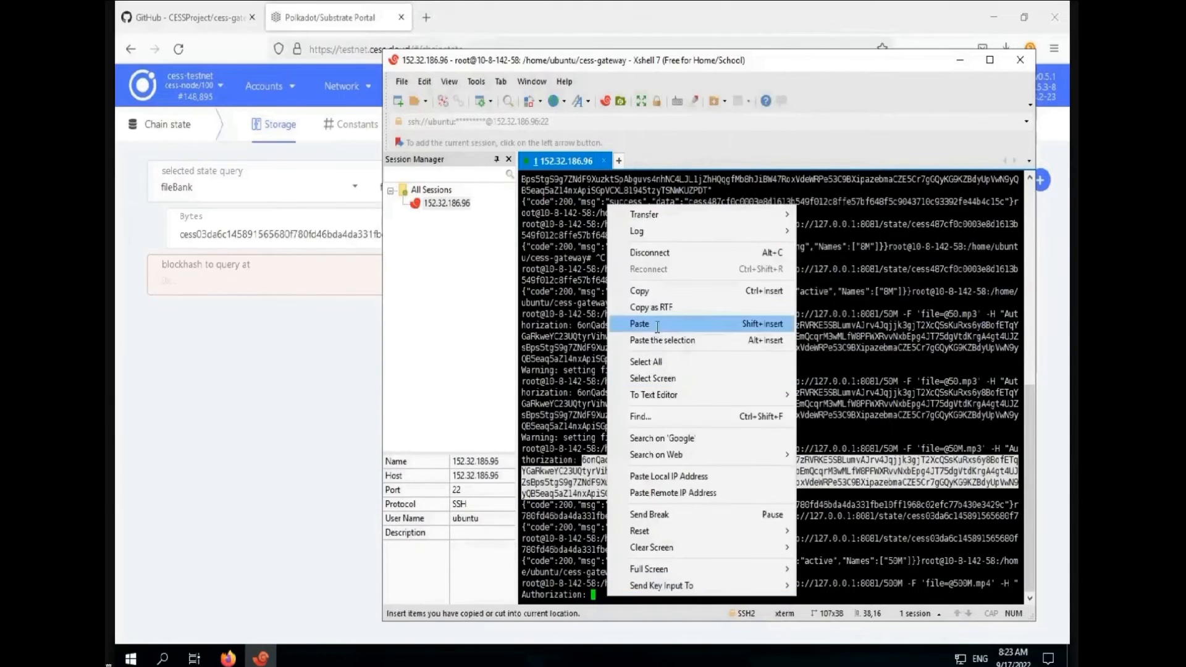
click(657, 326)
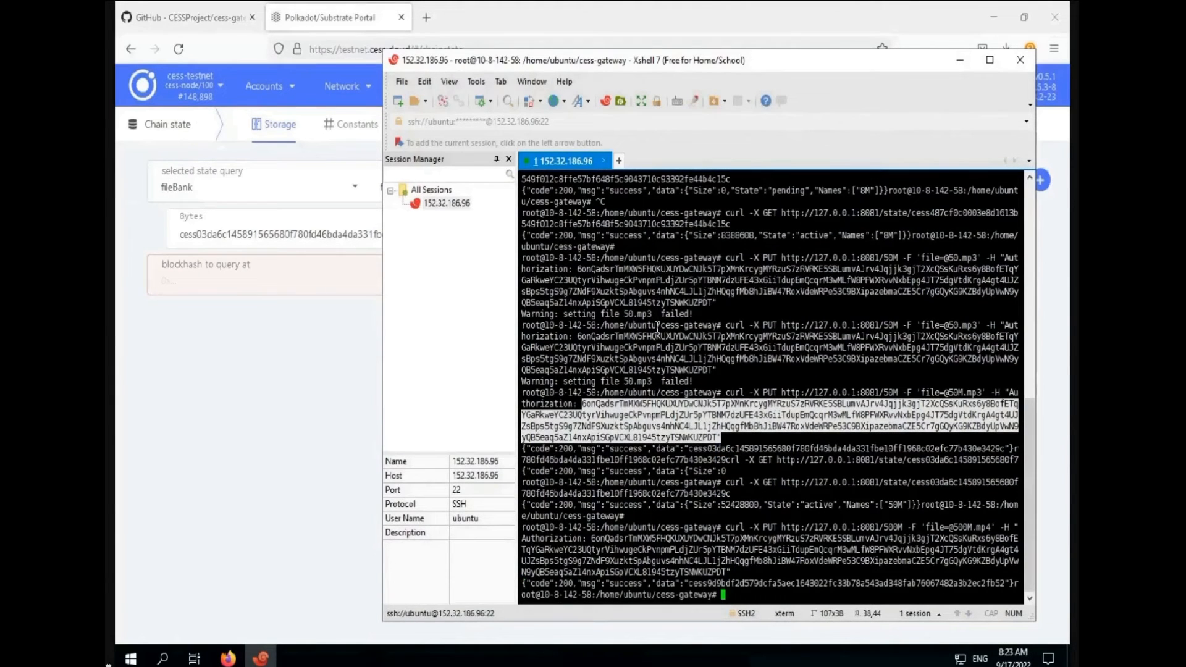
click(607, 584)
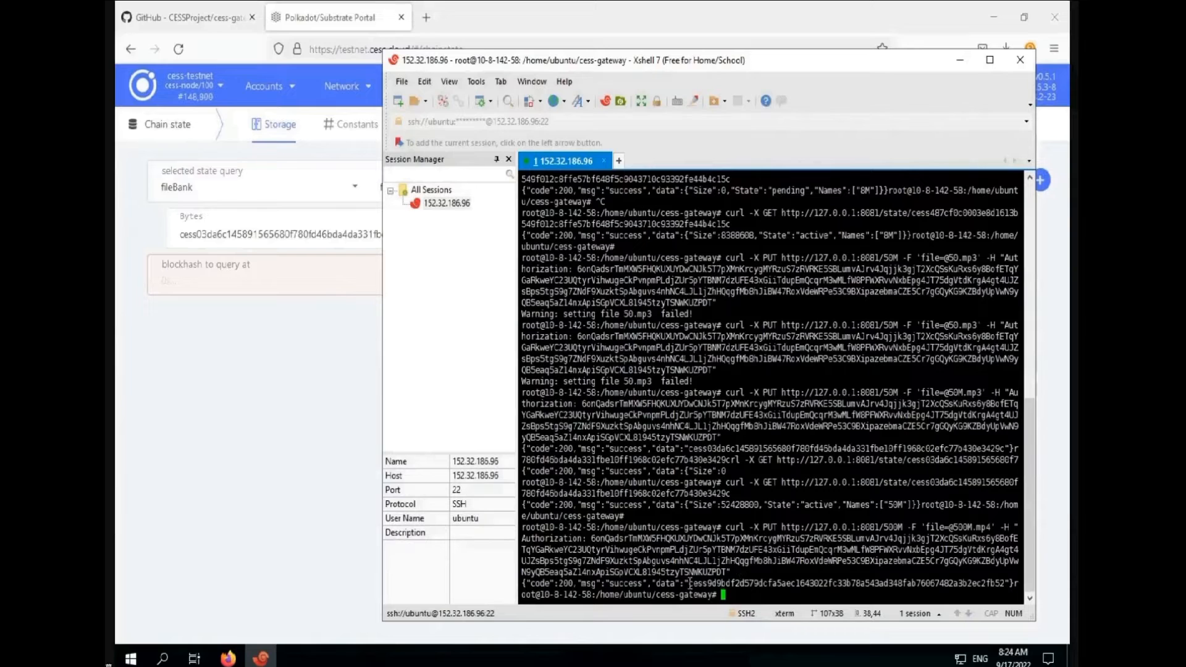
Run the curl GET state query for the 500M file using its returned file id
drag(726, 482, 911, 483)
right_click(911, 483)
click(908, 176)
right_click(759, 598)
click(797, 243)
drag(689, 583, 1008, 584)
right_click(1008, 584)
click(913, 279)
right_click(883, 586)
click(914, 312)
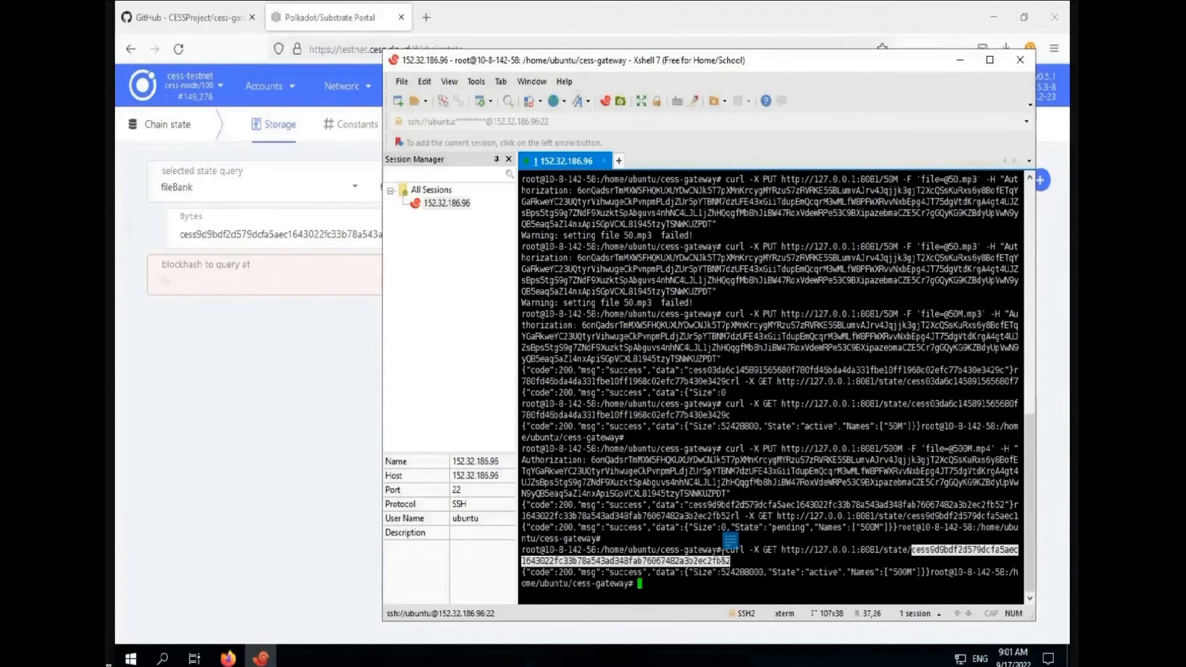
Copy the 500M file id and select the old id in the portal's Bytes field
right_click(731, 550)
click(766, 255)
key(alt+Tab)
drag(520, 235, 170, 231)
Query fileBank.file with the 500M id: active at 524,288,000 bytes in 131,072,000-byte shards
key(ctrl+v)
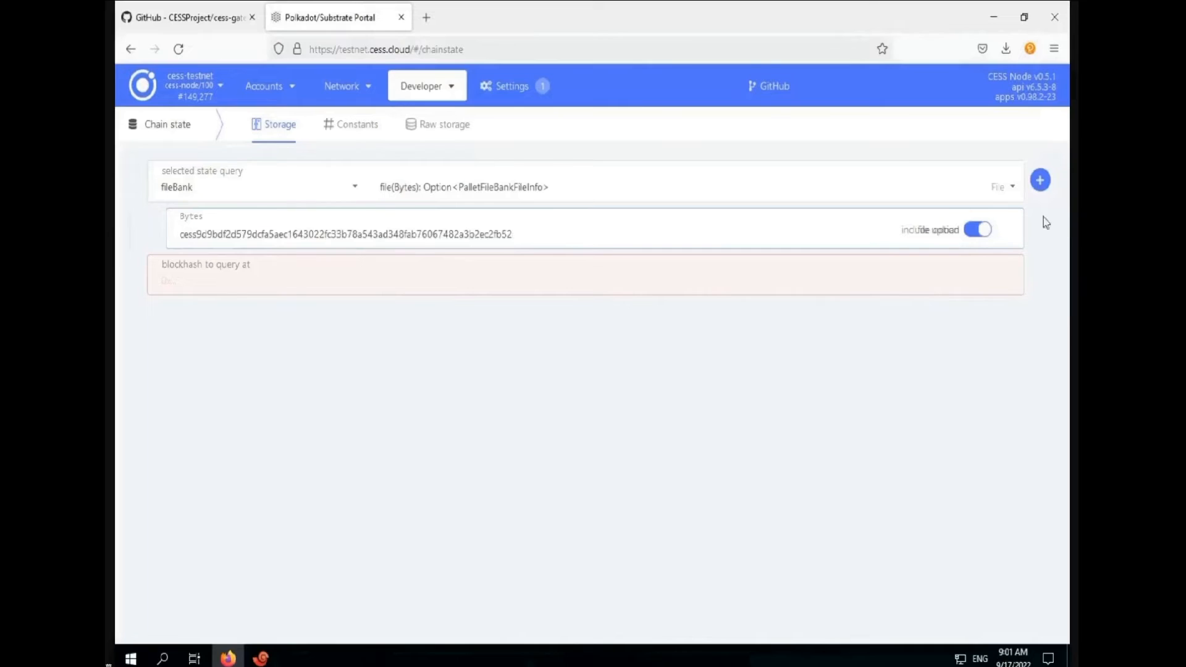
click(1040, 180)
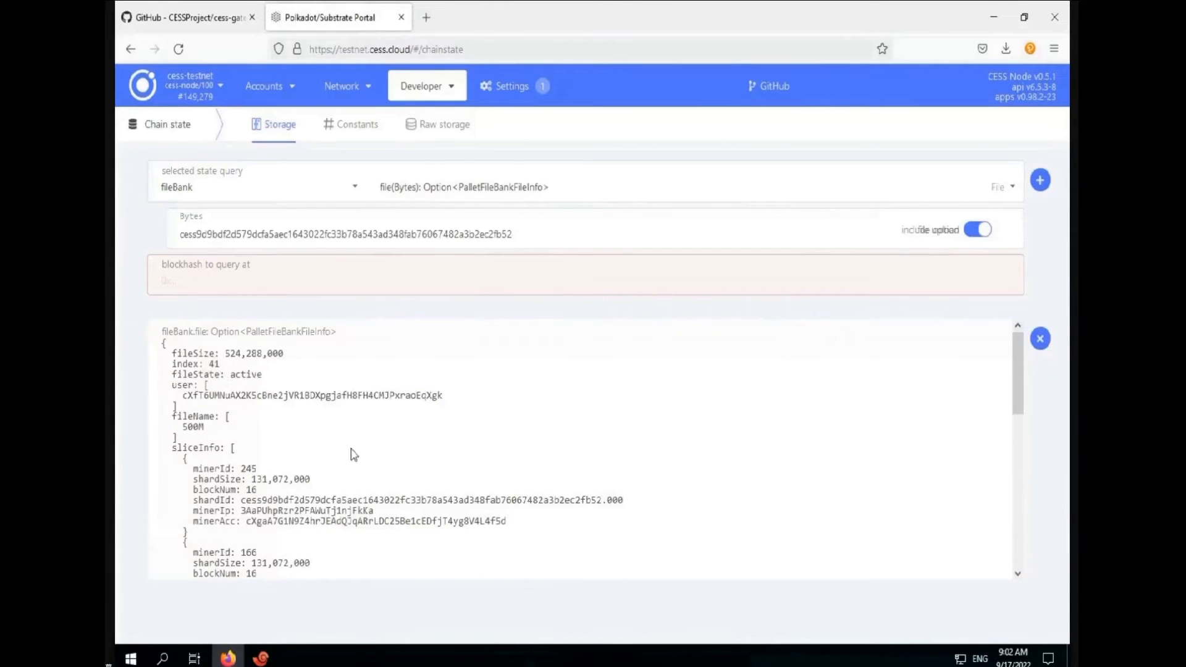
scroll(405, 485, down, 3)
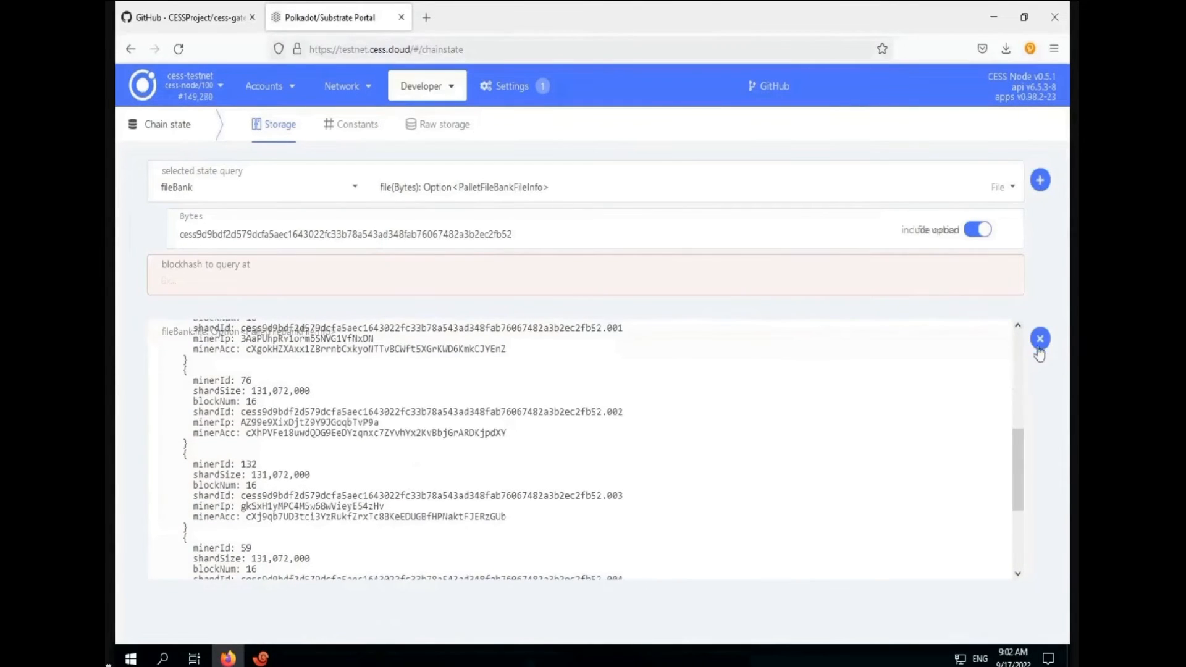
click(1040, 346)
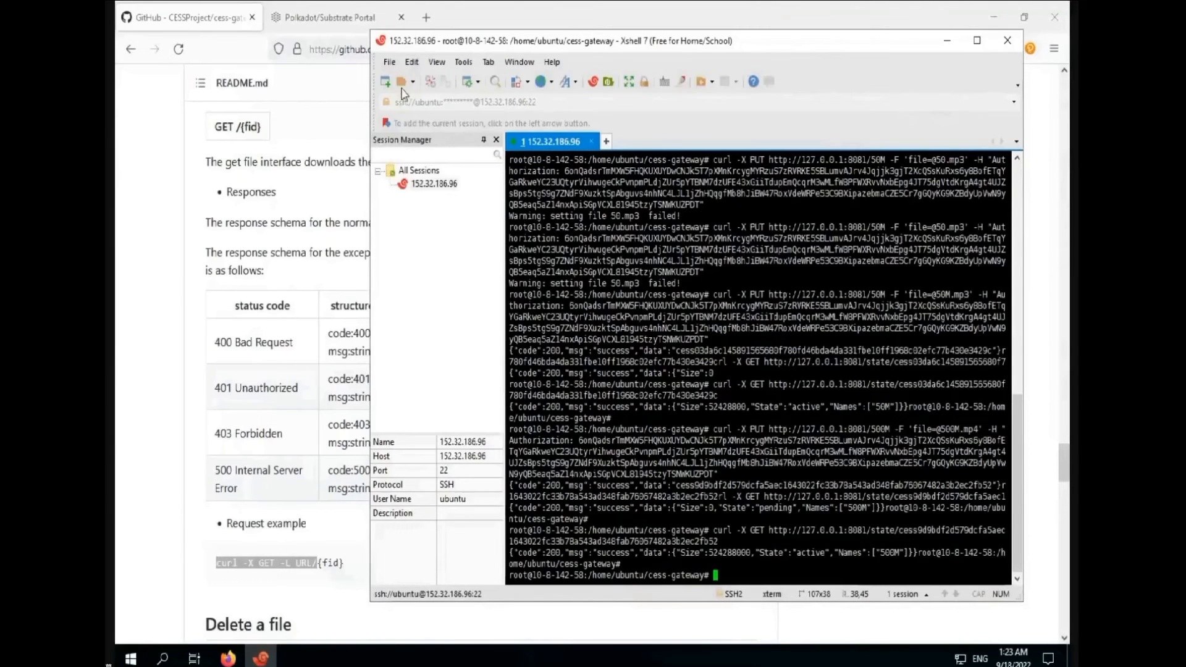
Create a new SSH session for host 173.208.213.58
click(385, 82)
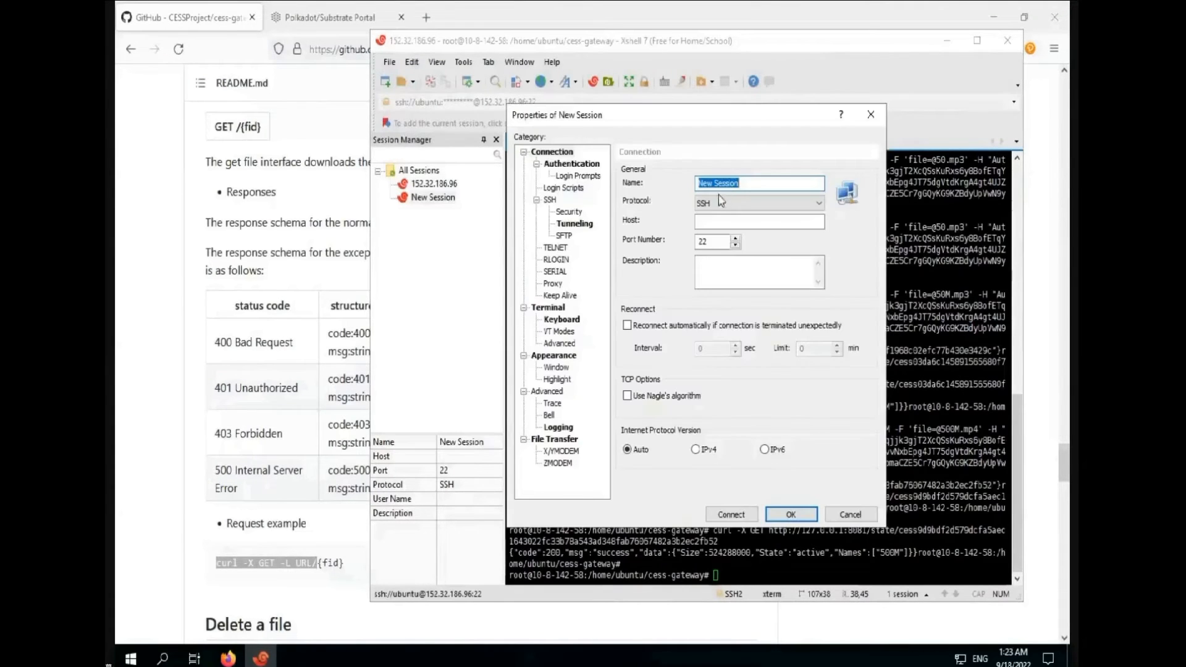
right_click(725, 181)
click(716, 182)
text(173.208.213.58)
key(Return)
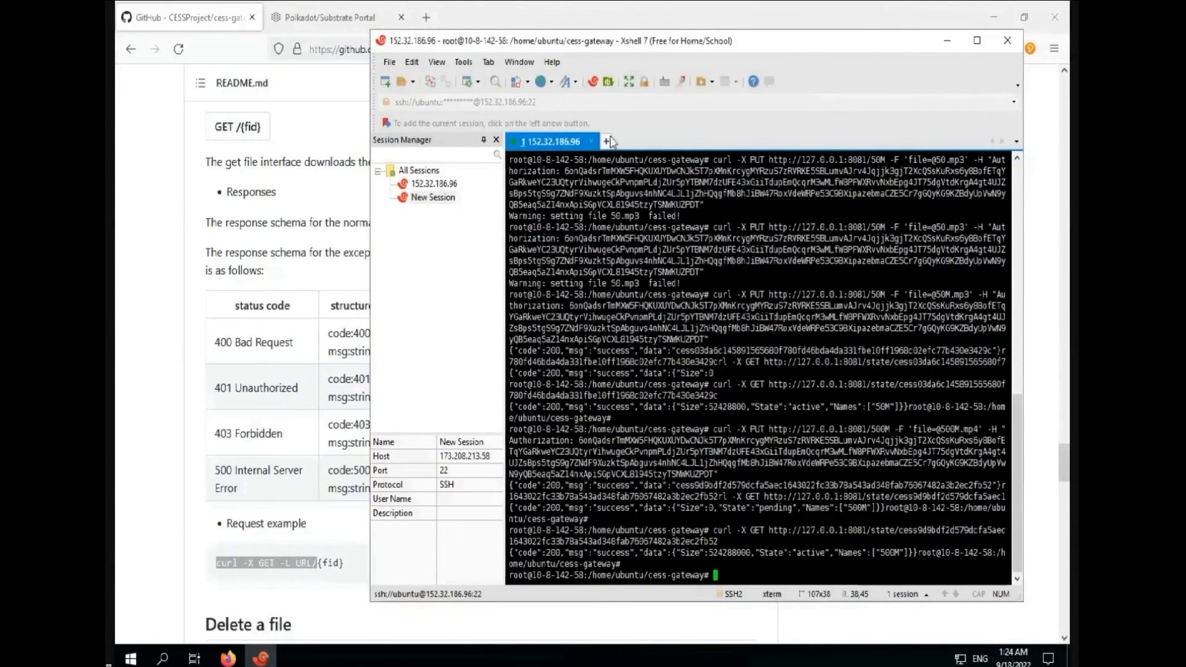
Log in with the account's user name and the pasted password
text(customer)
key(Return)
right_click(659, 303)
click(702, 367)
click(729, 450)
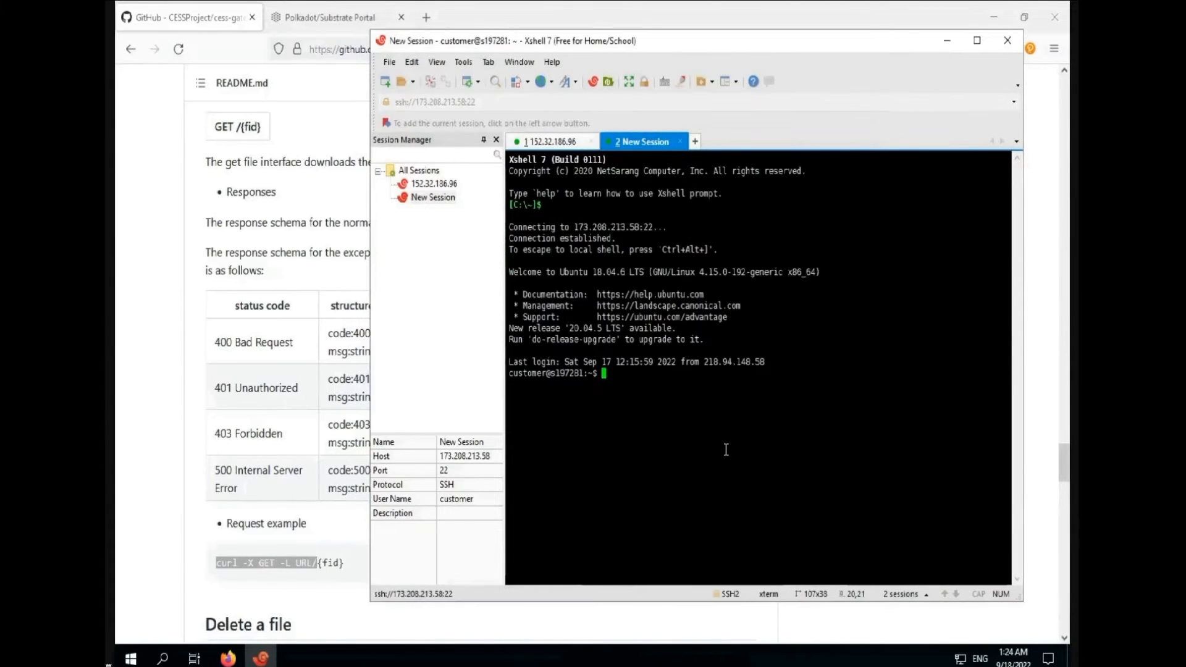
Switch to root with su root and change into the cess-gateway folder
text(su root)
key(Return)
key(Return)
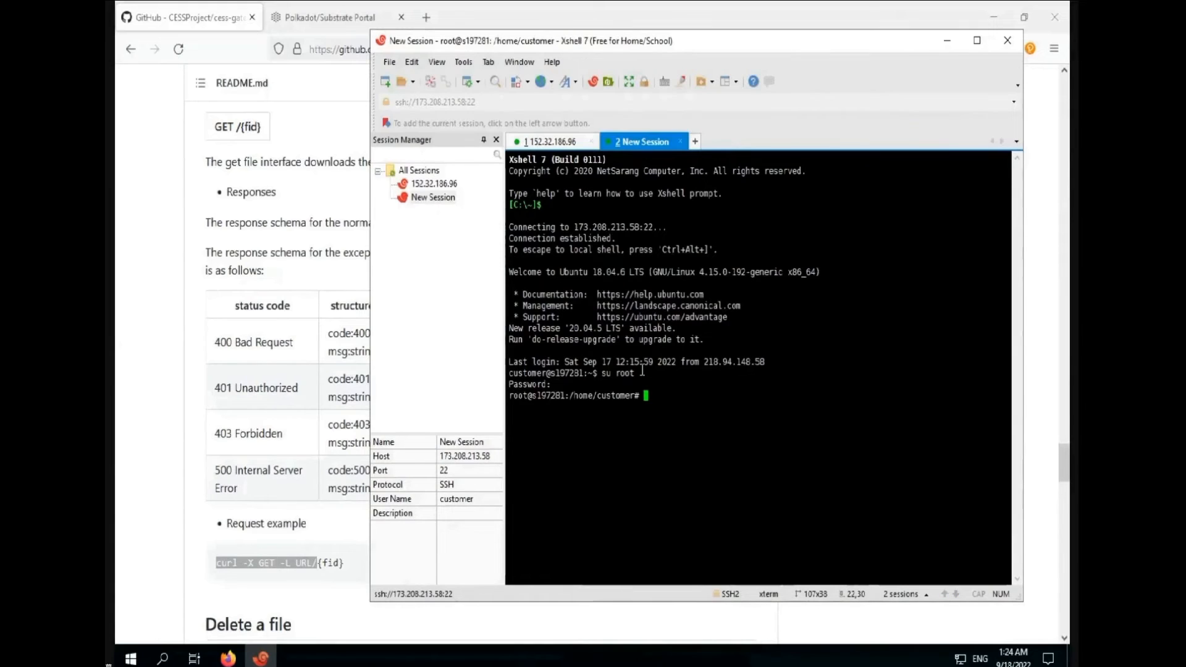
text(cd cess-gateway)
key(Return)
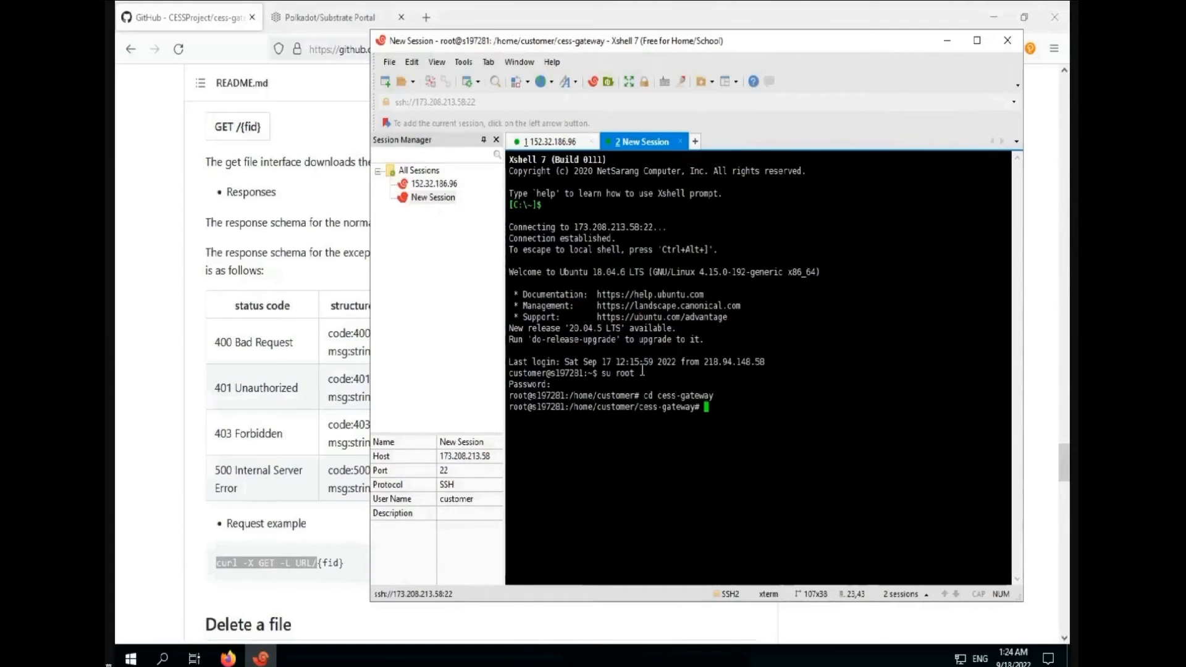
drag(216, 563, 315, 564)
Paste the README's GET example and edit it to 'curl -o 8M -X GET -L HTTP:127.0.0.1:8081/'
right_click(299, 563)
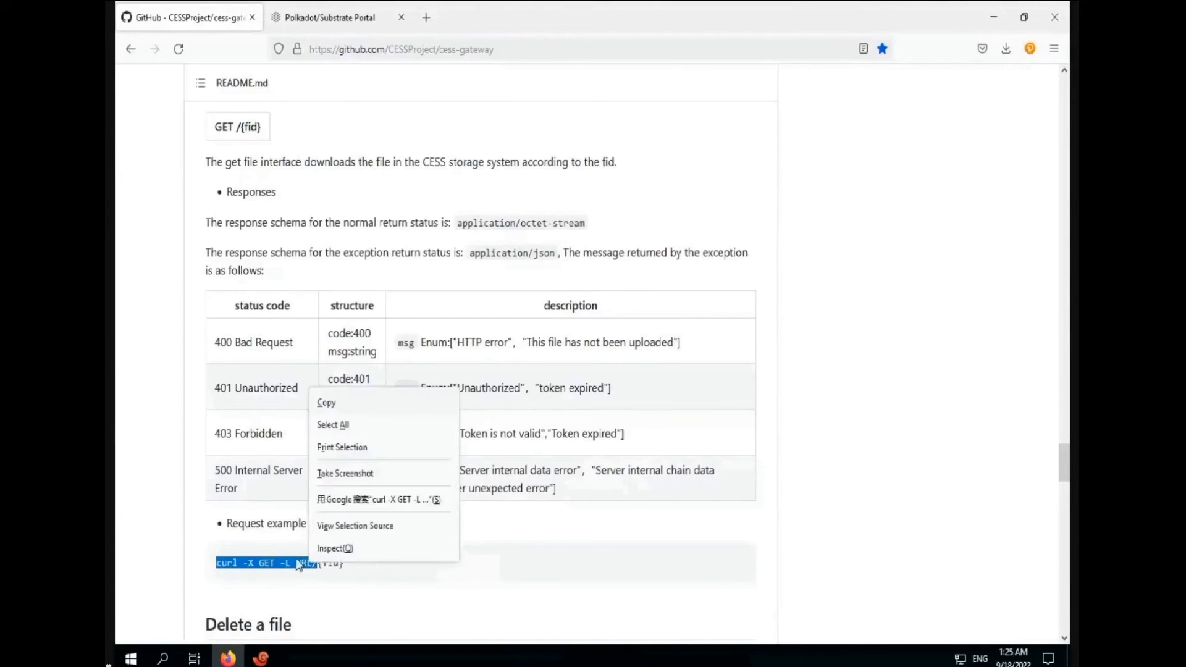
click(326, 402)
click(260, 657)
right_click(714, 411)
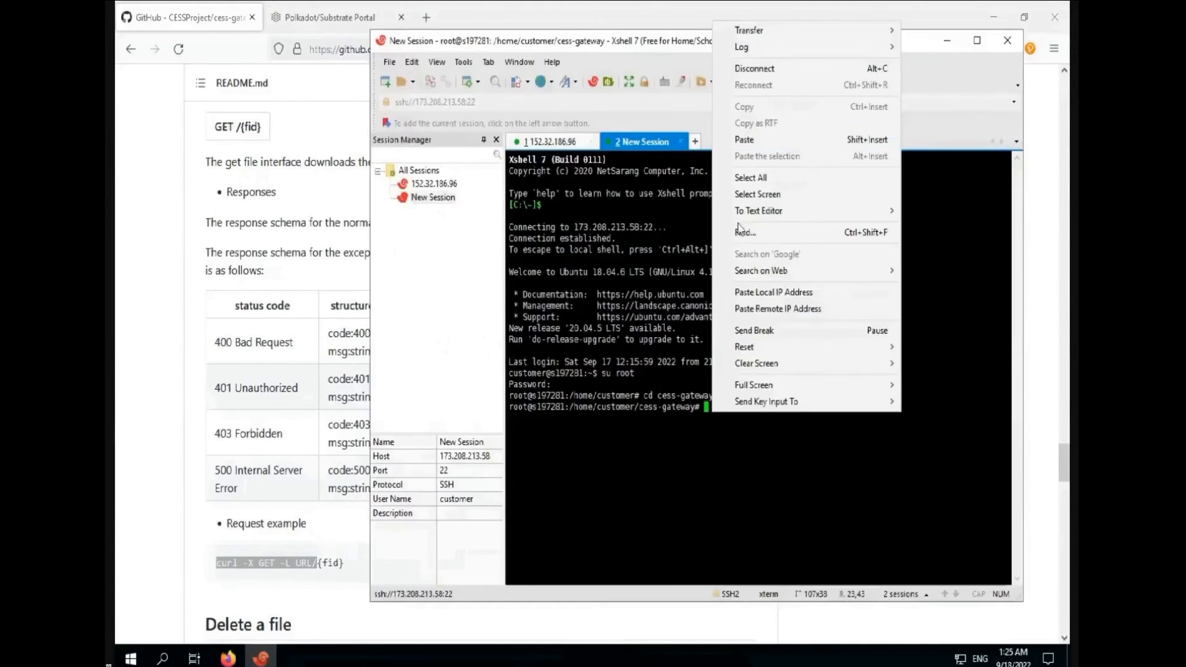
click(766, 139)
key(Left)
key(Left)
key(Left)
key(Left)
key(Left)
key(Left)
key(Left)
key(Left)
key(Left)
key(Left)
key(Left)
key(Left)
key(Left)
key(Left)
key(Left)
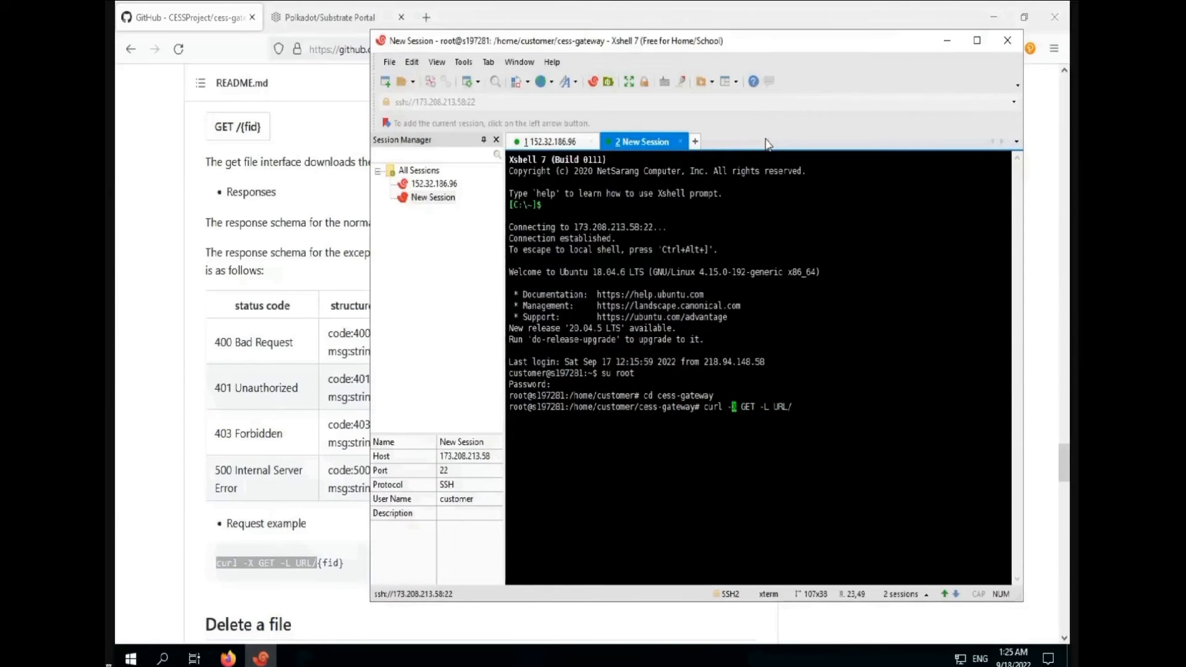
text(-)
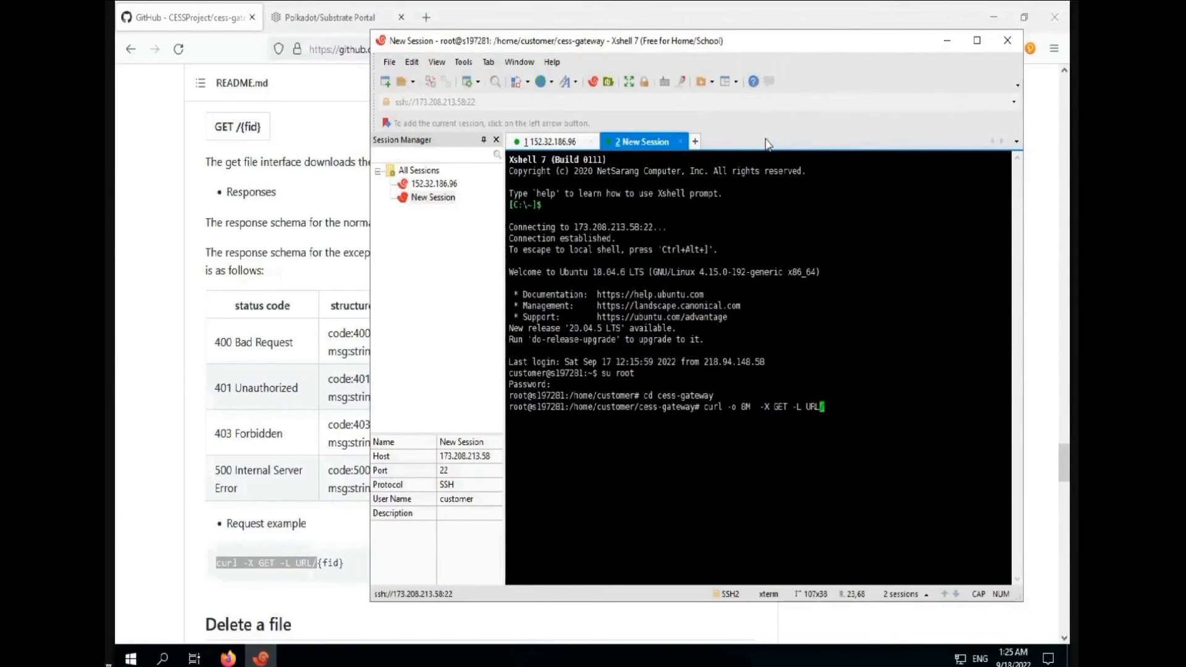
key(BackSpace)
key(BackSpace)
key(BackSpace)
text(HTTP:127.0.0.1:8081)
key(Right)
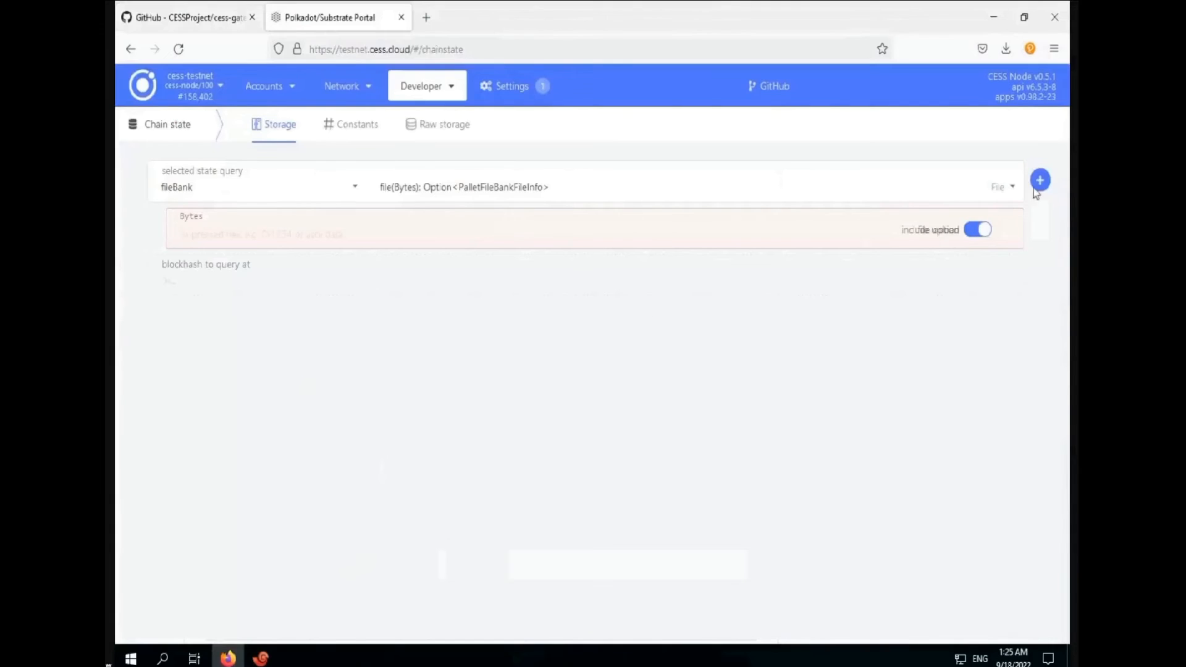
Run the fileBank.file query and select the active 8M file's cess487… id hash
click(1043, 189)
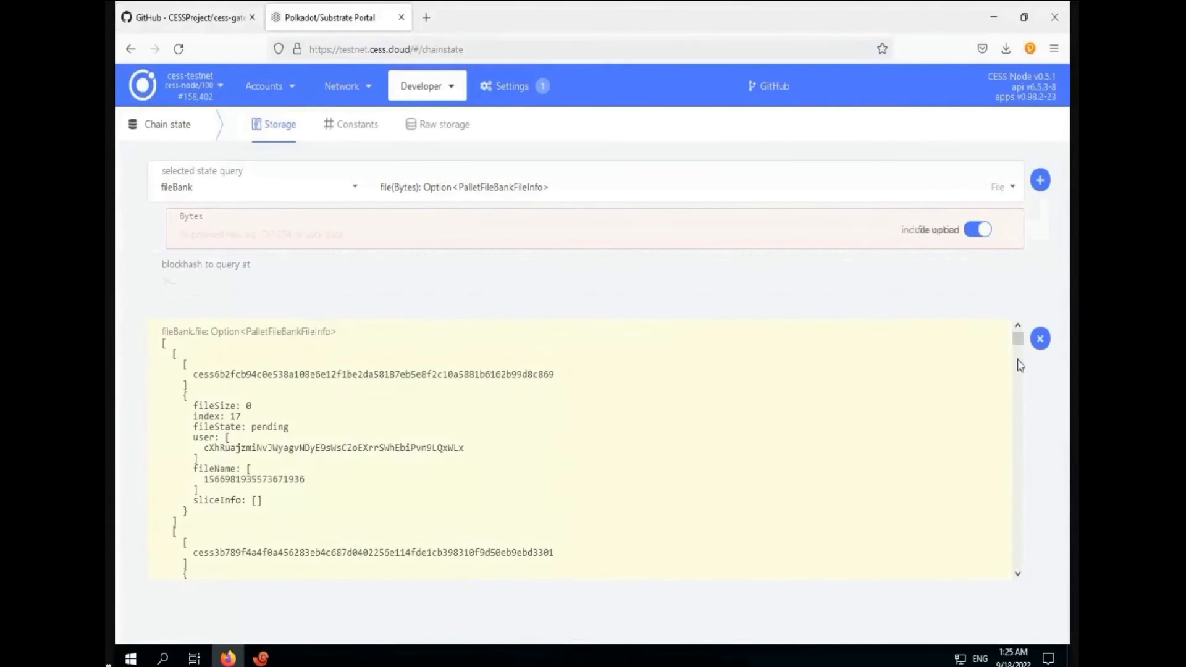
scroll(725, 465, down, 5)
scroll(727, 464, down, 10)
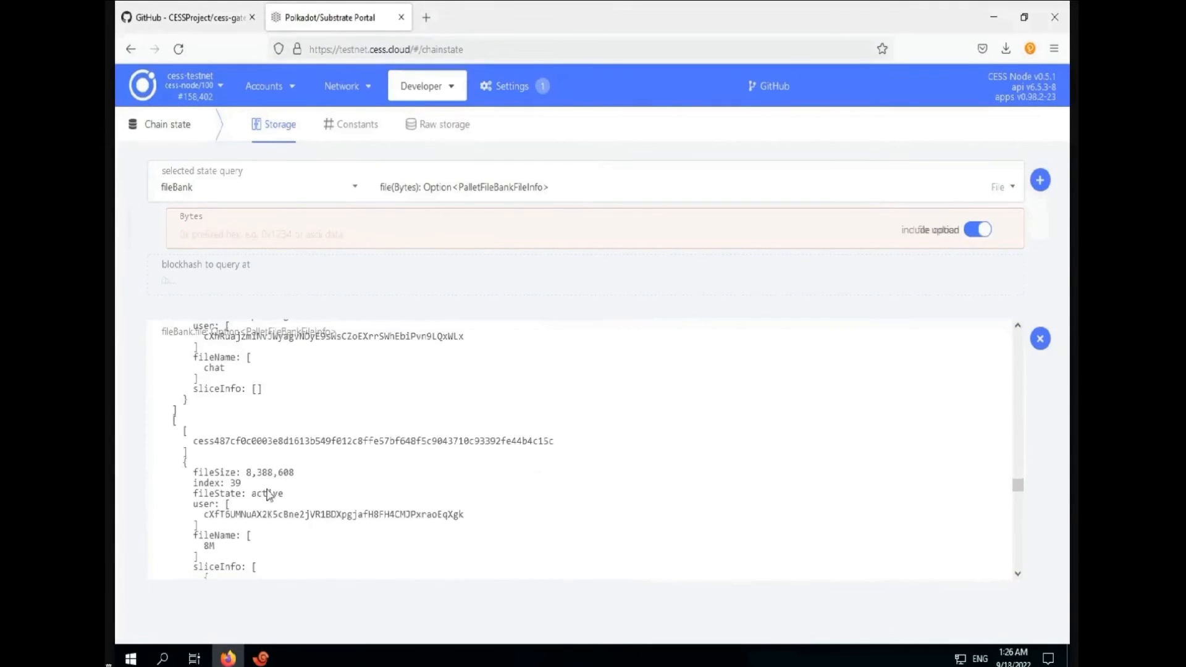
drag(193, 440, 555, 439)
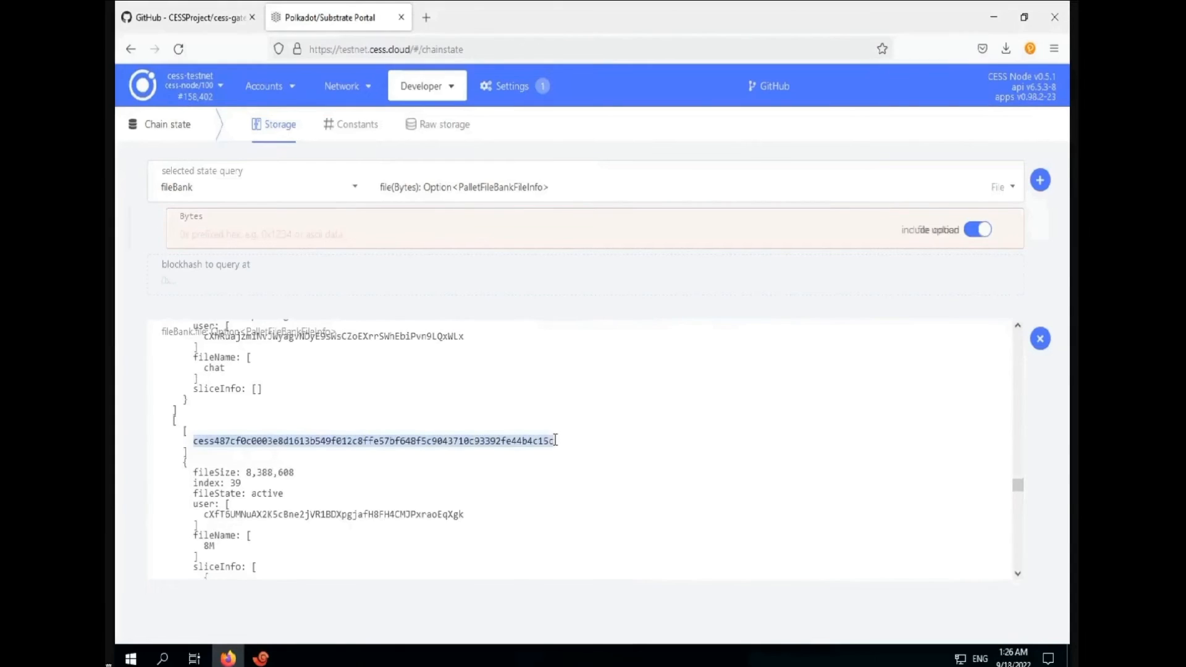
click(260, 658)
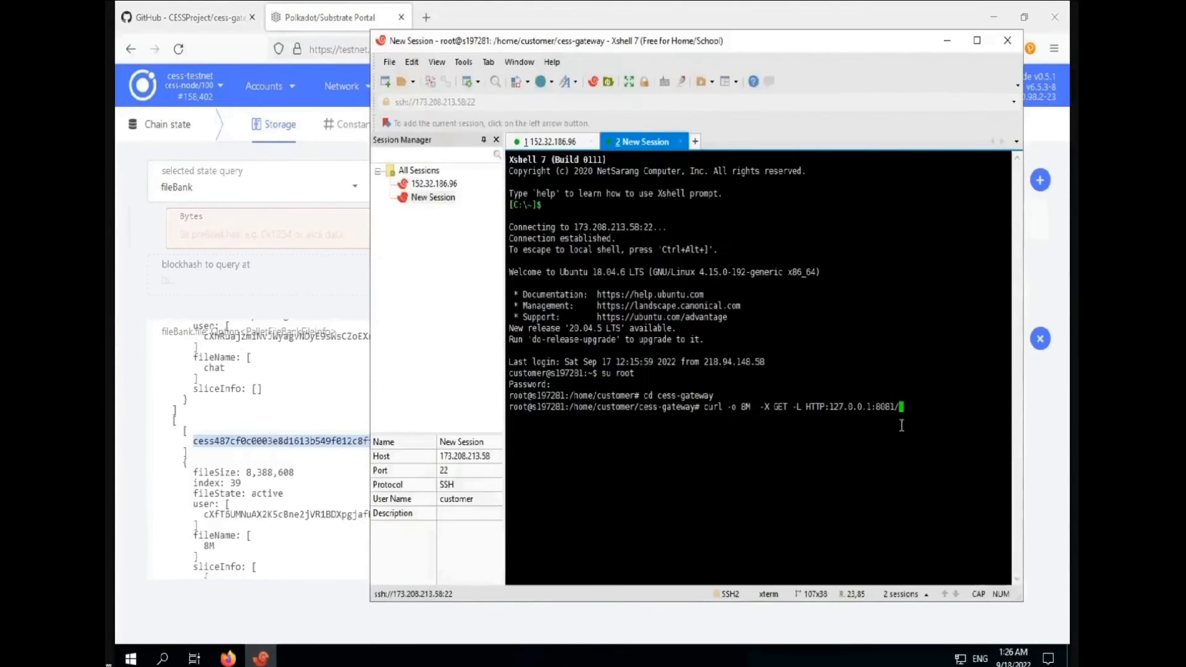
right_click(910, 394)
Download 8M by its file id, then start a new curl command with output name 50M
click(917, 139)
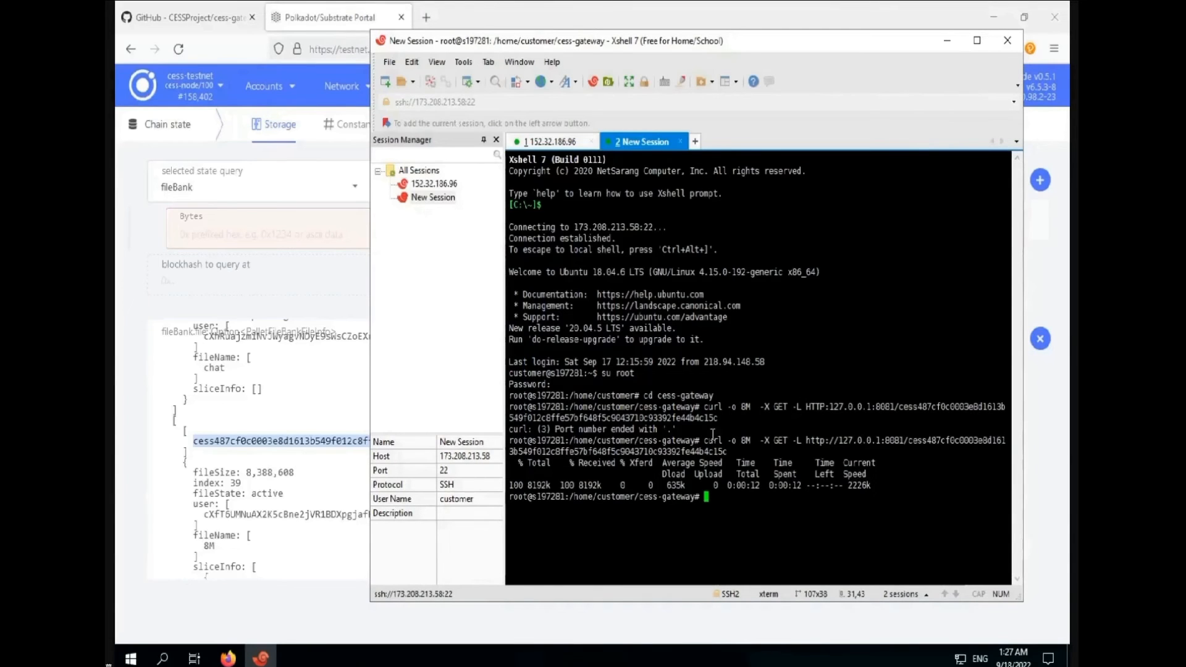
drag(702, 441, 903, 437)
right_click(903, 438)
click(914, 127)
right_click(749, 494)
click(777, 230)
key(Left)
key(Left)
key(Left)
key(Left)
key(Left)
key(Left)
key(Left)
key(Left)
key(Left)
key(Left)
key(Left)
key(Left)
key(Left)
key(Left)
key(Left)
key(Left)
key(Left)
key(Left)
key(Left)
key(Left)
key(BackSpace)
text(50)
key(End)
Copy the 50M file's cessd46c… id from the portal and run the 50M download
click(320, 293)
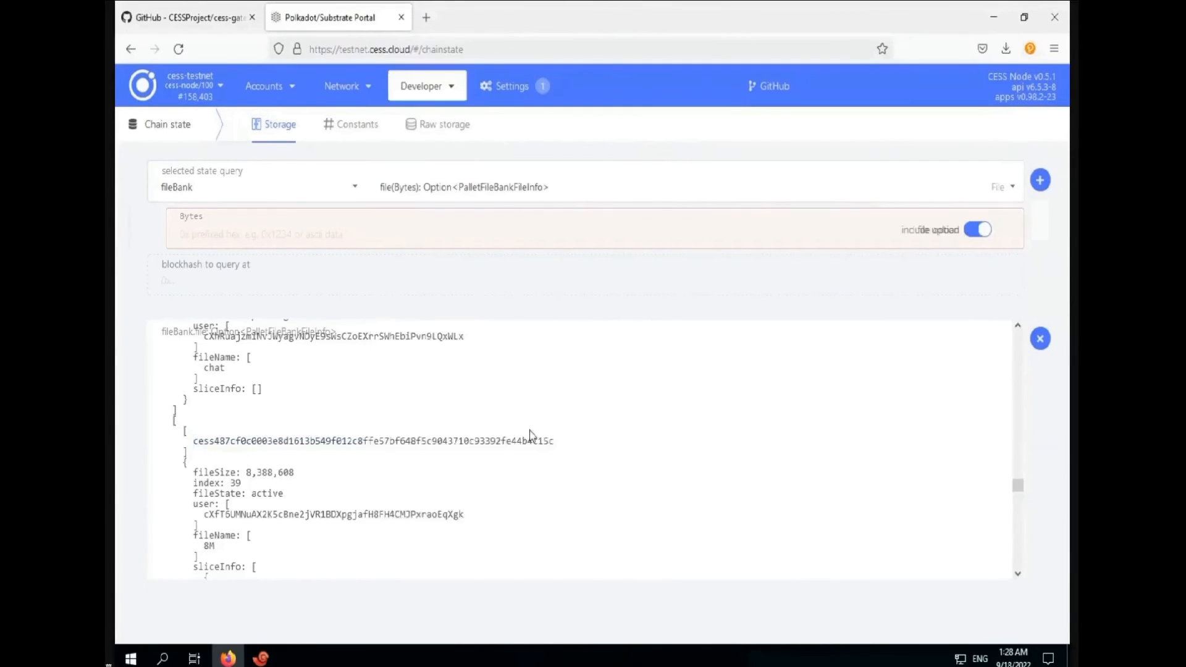
scroll(541, 427, down, 10)
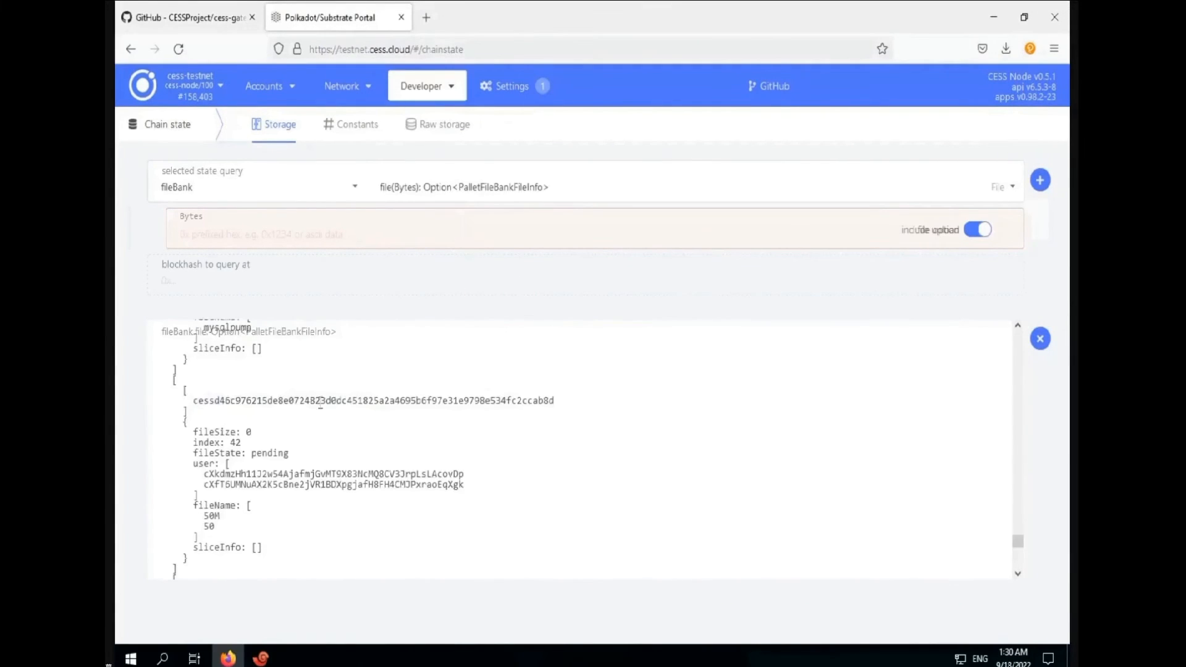
drag(194, 401, 557, 405)
key(ctrl+c)
click(261, 658)
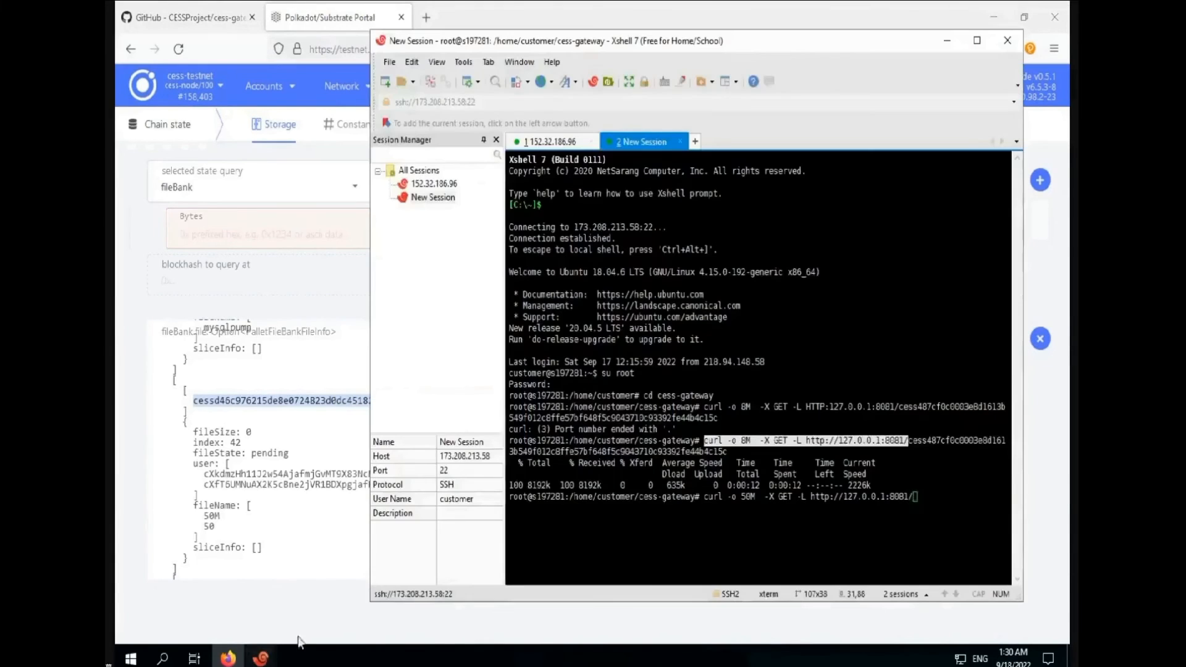
right_click(921, 502)
click(927, 223)
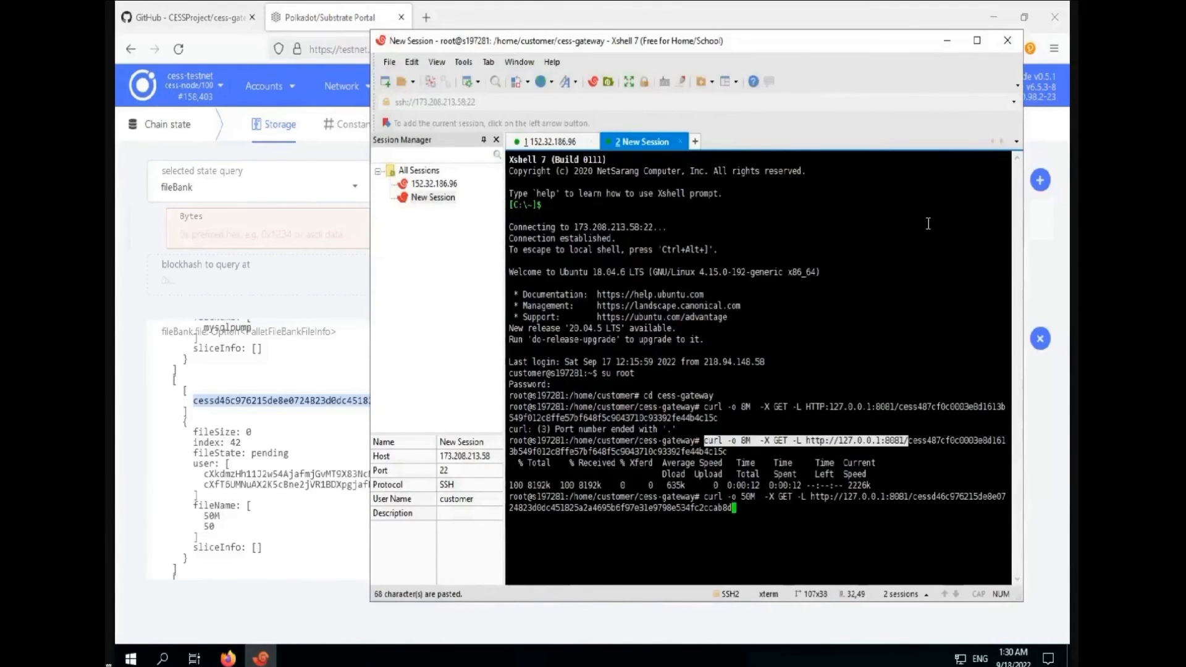
key(Return)
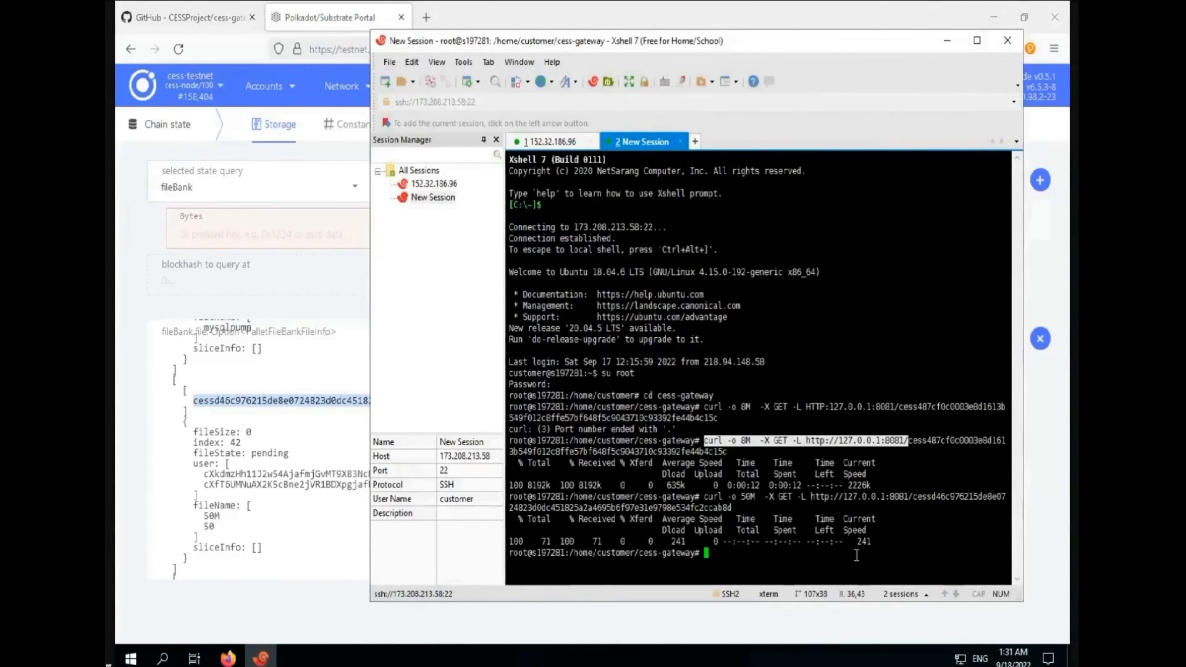
List the cess-gateway folder with ls, then scroll the portal's fileBank listing back up
text(ls)
key(Return)
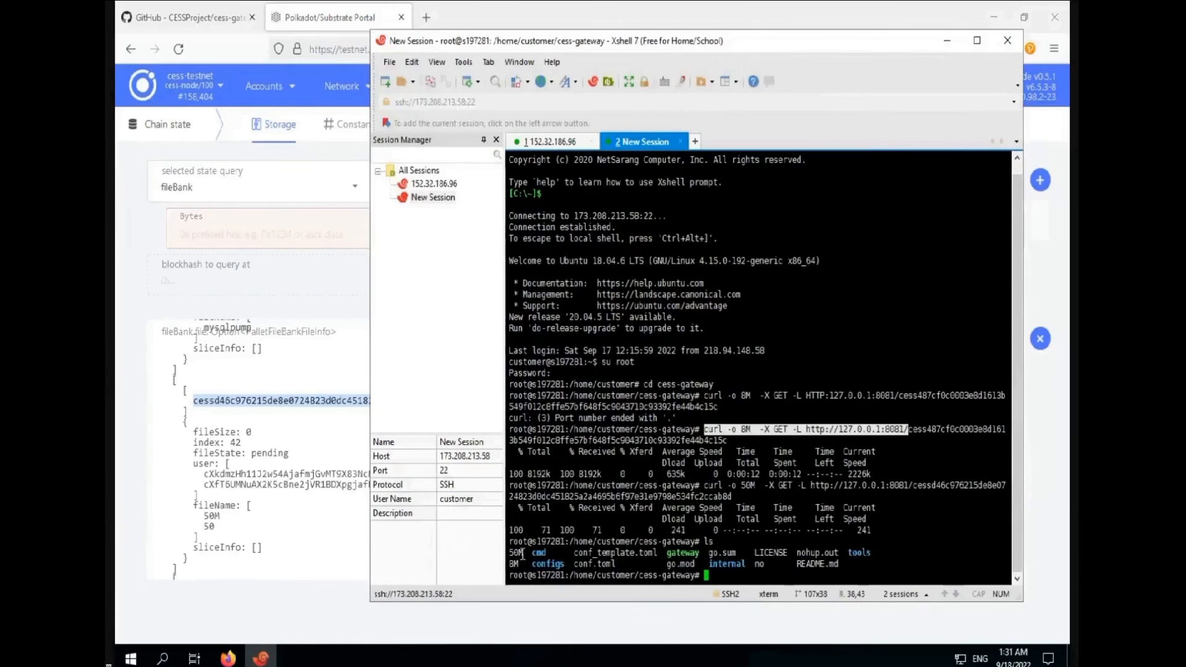
click(315, 384)
scroll(439, 399, up, 5)
scroll(439, 399, up, 10)
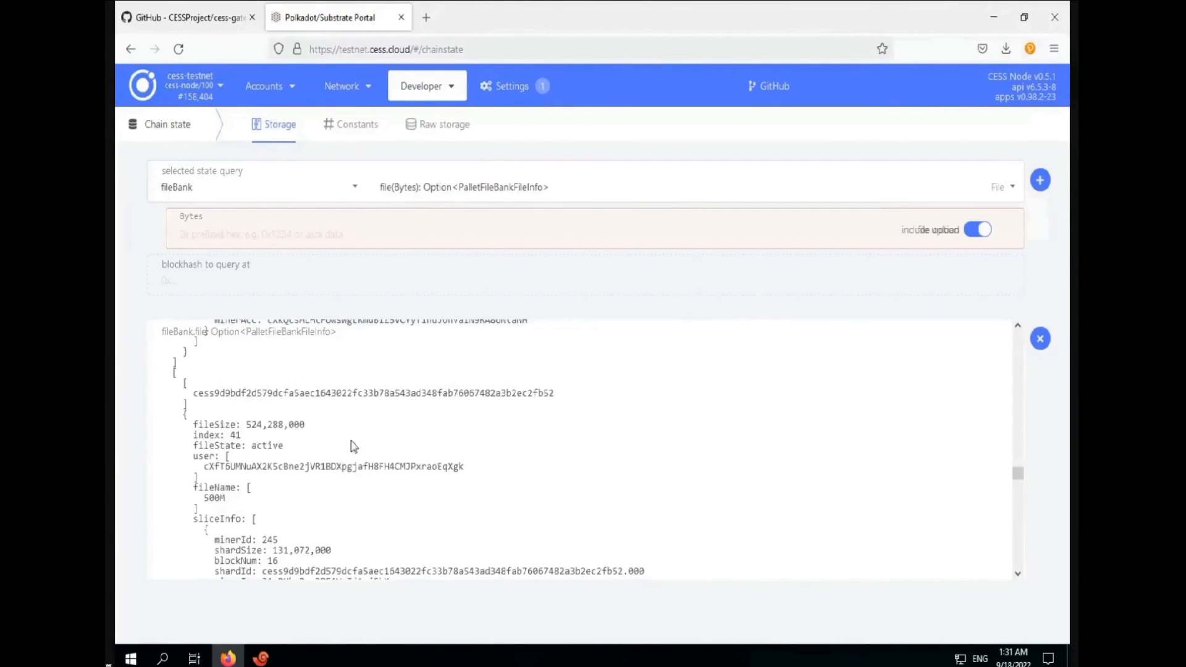
Paste the curl download prefix and change the output name from 8M to 500M
click(261, 658)
right_click(800, 436)
click(832, 128)
right_click(723, 177)
click(772, 300)
key(Left)
key(Left)
key(Left)
key(Left)
key(Left)
key(Left)
key(Left)
key(Left)
key(Left)
key(Left)
key(Left)
key(Left)
key(Left)
key(Left)
key(Left)
key(Left)
key(Left)
key(Left)
key(Left)
key(Left)
key(BackSpace)
text(500)
key(Right)
key(Right)
key(Right)
key(Right)
key(Right)
key(Right)
key(Right)
key(Right)
key(Right)
key(Right)
key(Right)
key(Right)
key(Right)
key(Right)
key(Right)
key(Right)
key(Right)
key(Right)
key(Right)
key(Right)
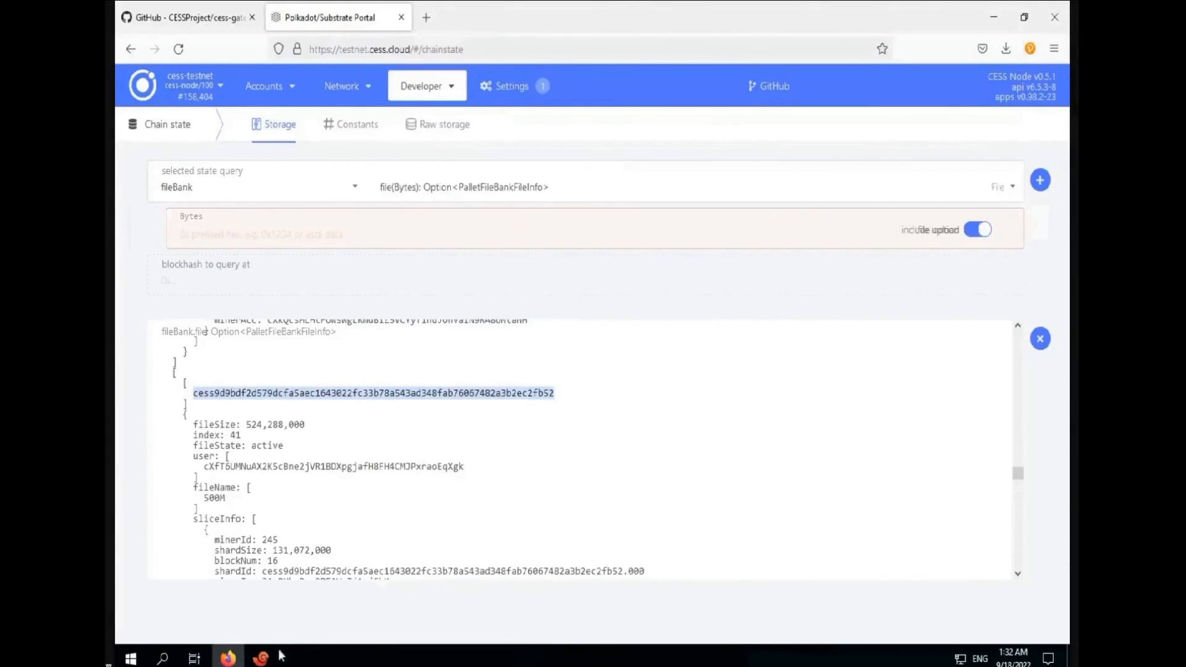
Append the cess9d9bdf… file id, download 500M, and list the cess-gateway folder
click(265, 657)
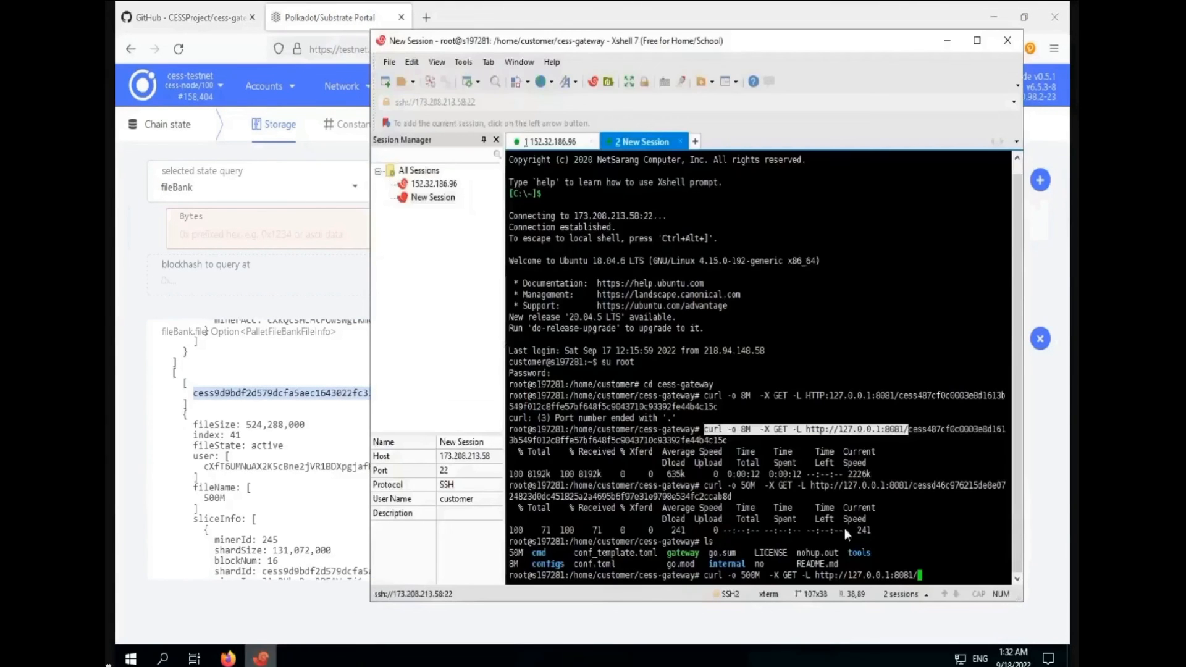
right_click(921, 571)
click(920, 301)
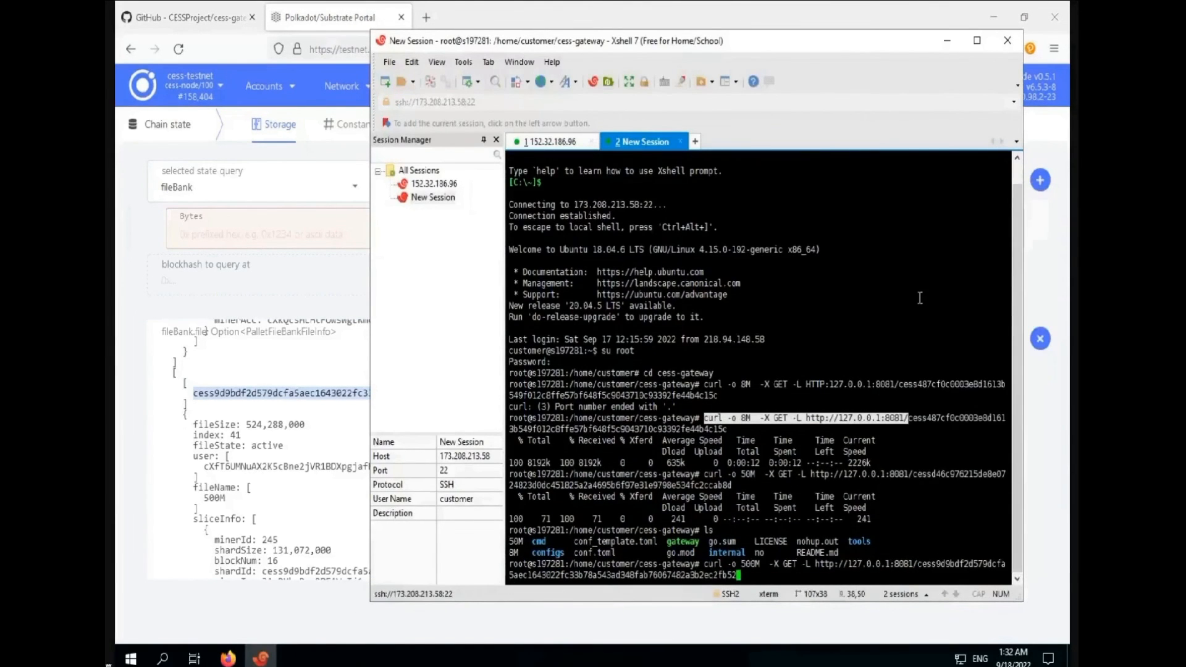
key(Return)
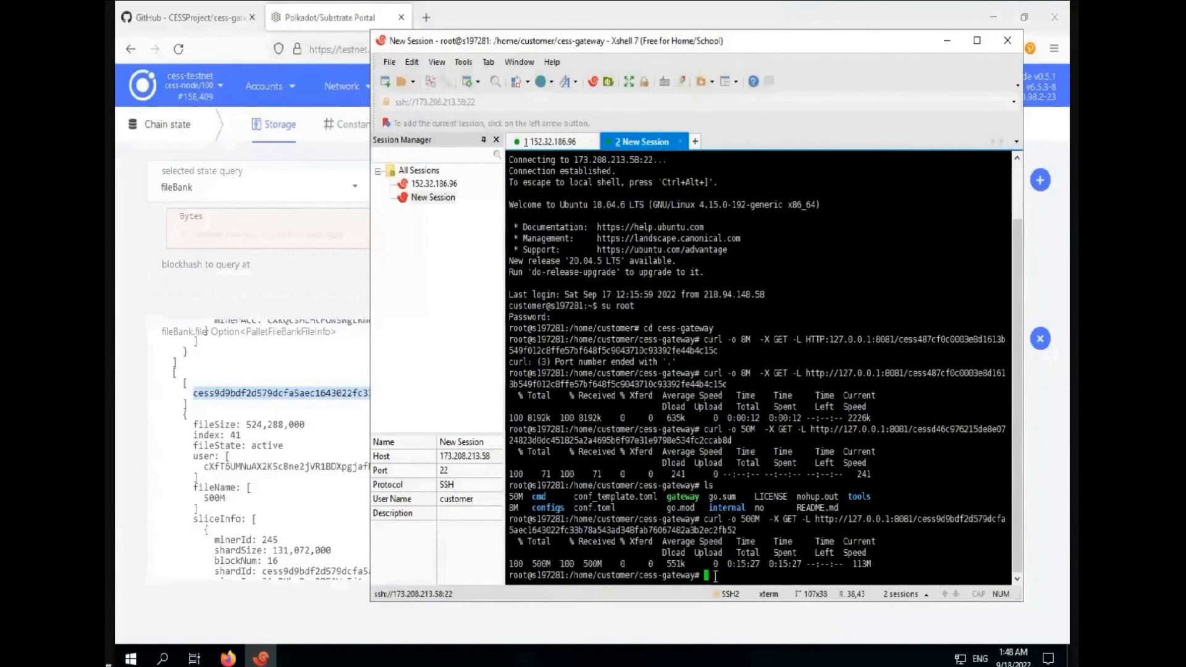
text(ls)
key(Return)
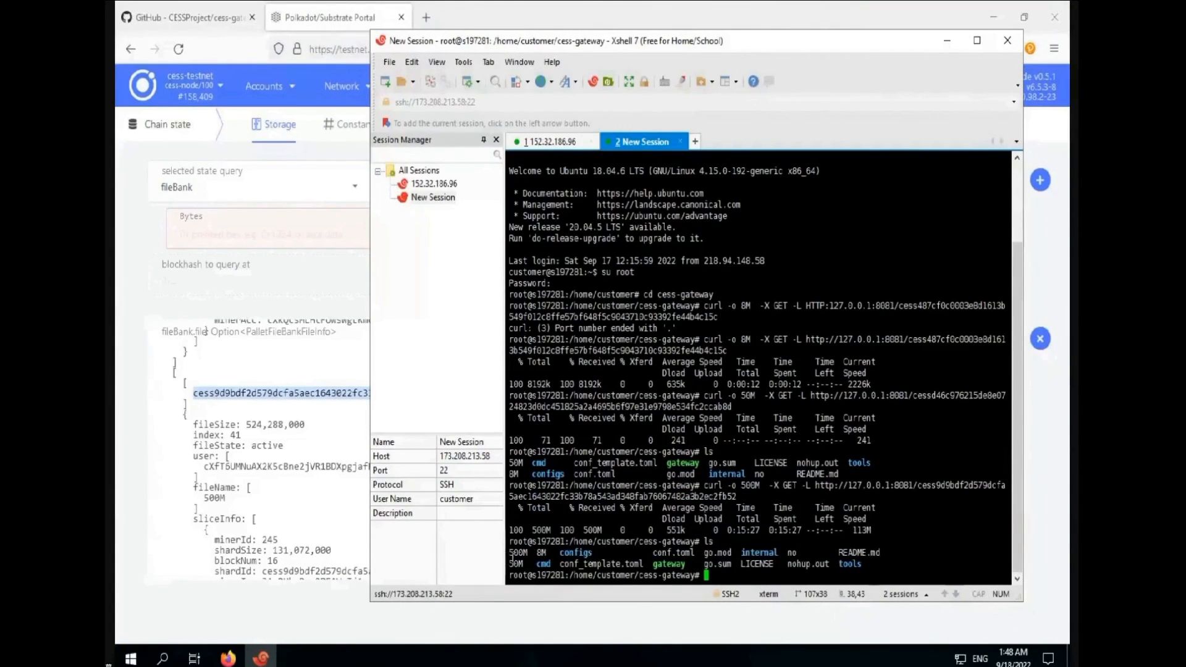